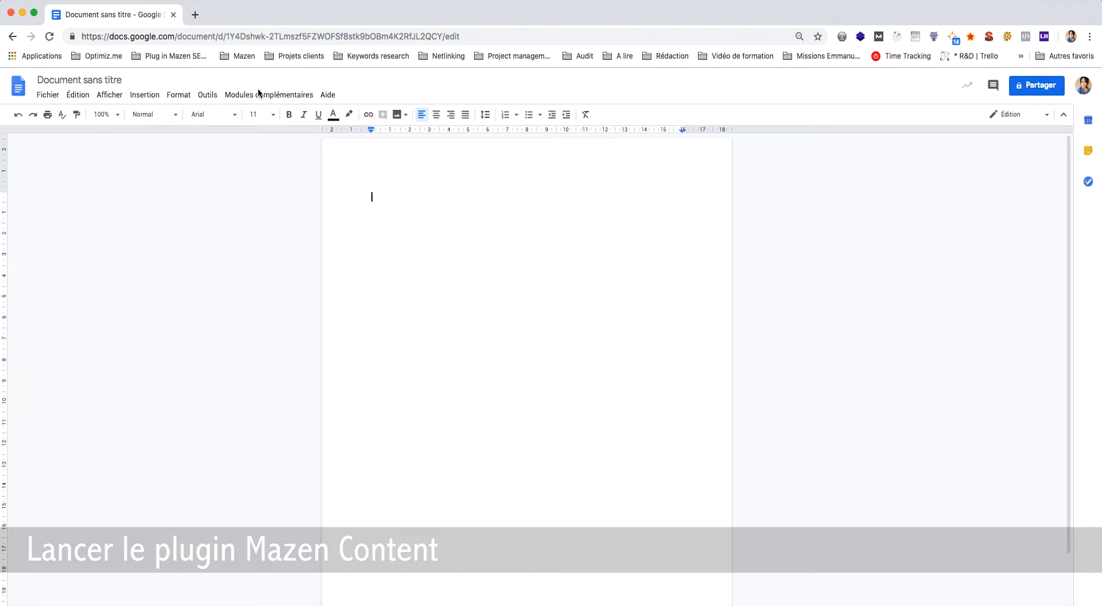
# - Launch the MAZEN Content add-on for the blank document
pyautogui.click(270, 95)
pyautogui.moveTo(284, 143)
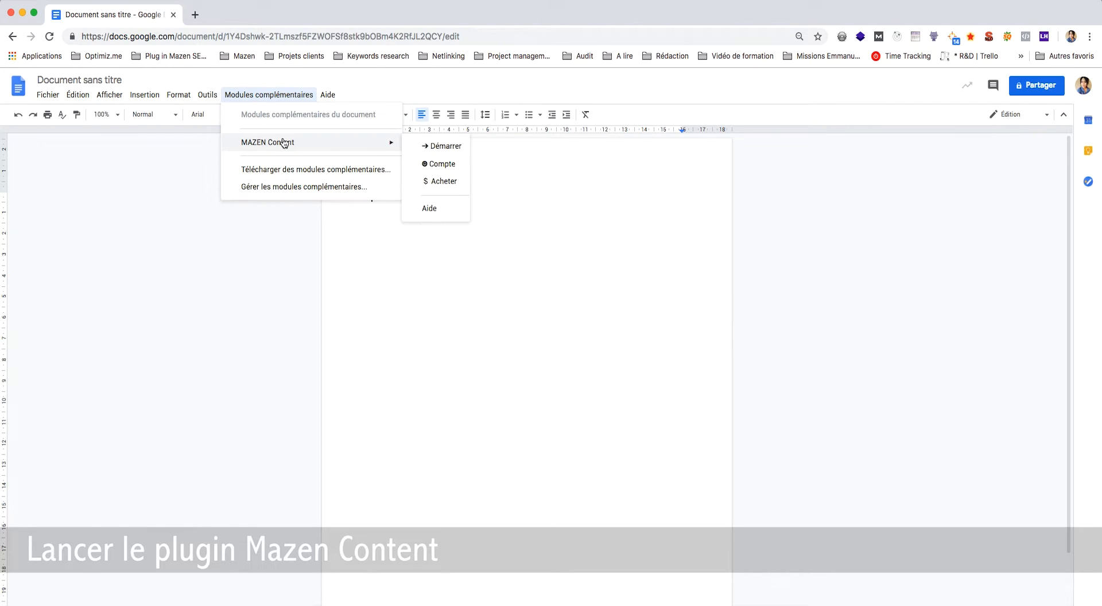
pyautogui.click(457, 147)
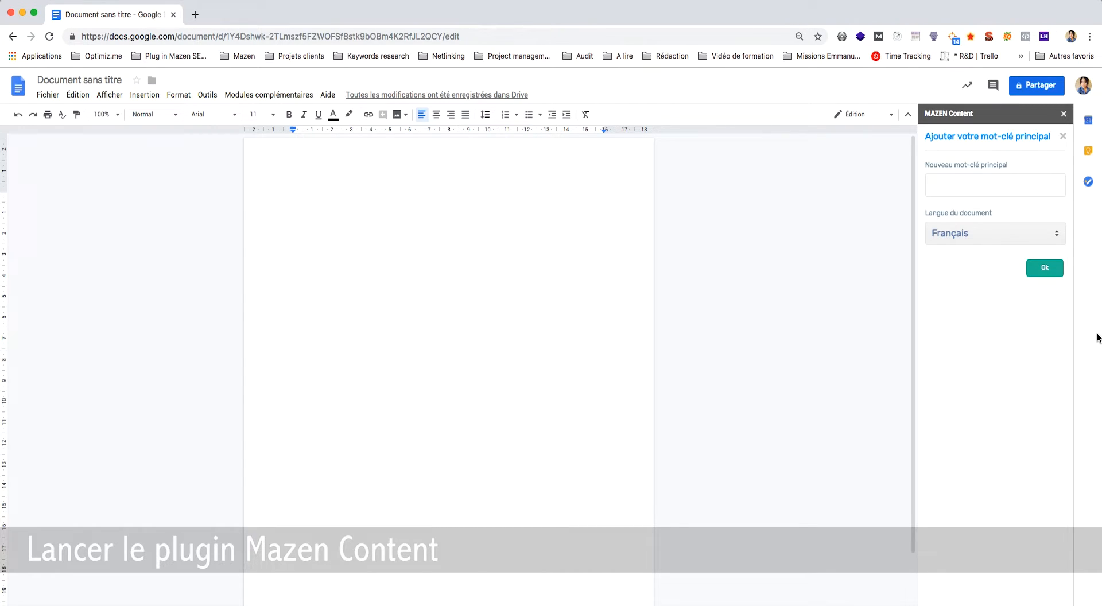
# - Set the main keyword to "rédiger pour le web" with Français as the document language
pyautogui.click(998, 188)
pyautogui.write('rédiger pour le web')
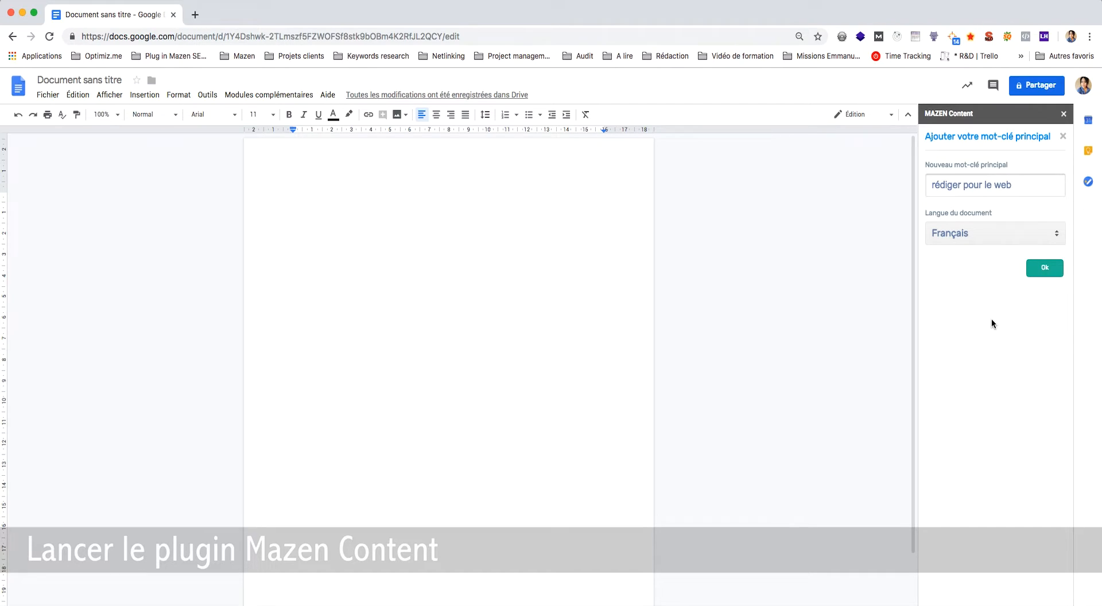
pyautogui.click(974, 232)
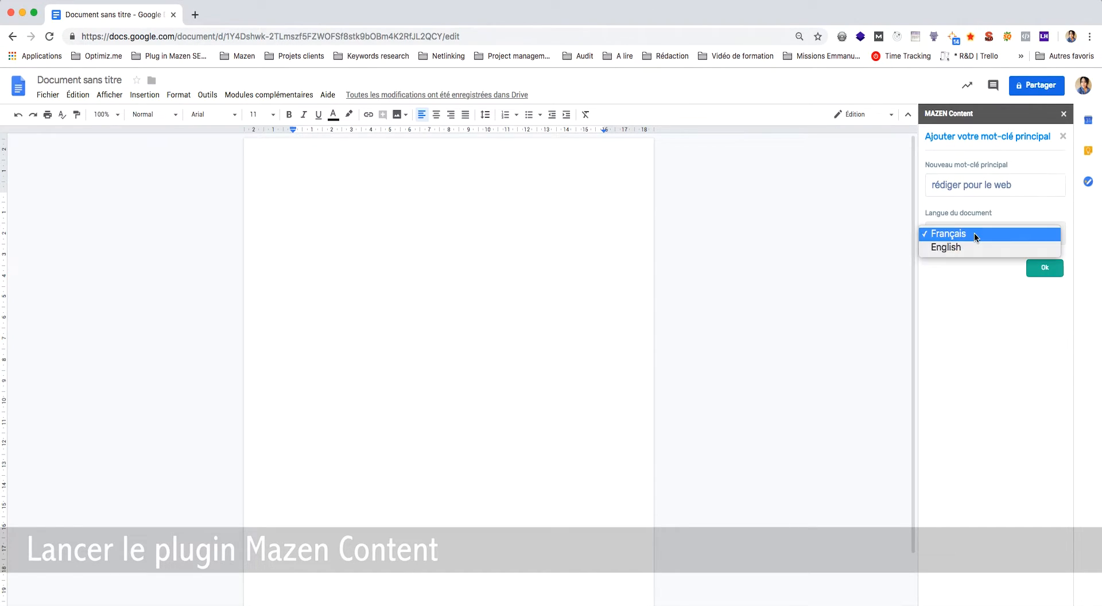
pyautogui.click(949, 439)
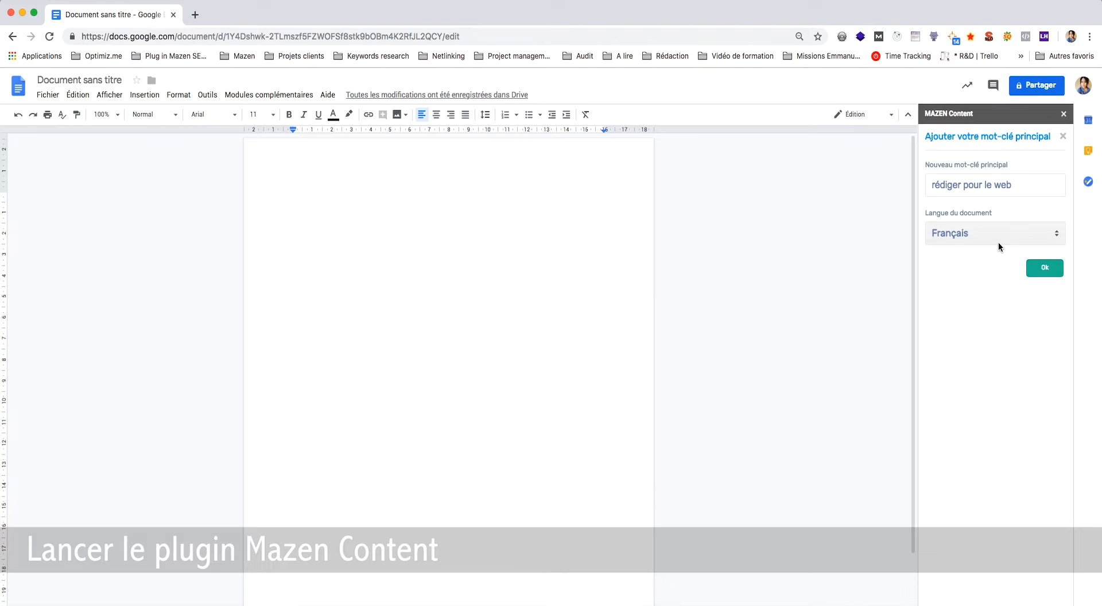
pyautogui.click(1038, 268)
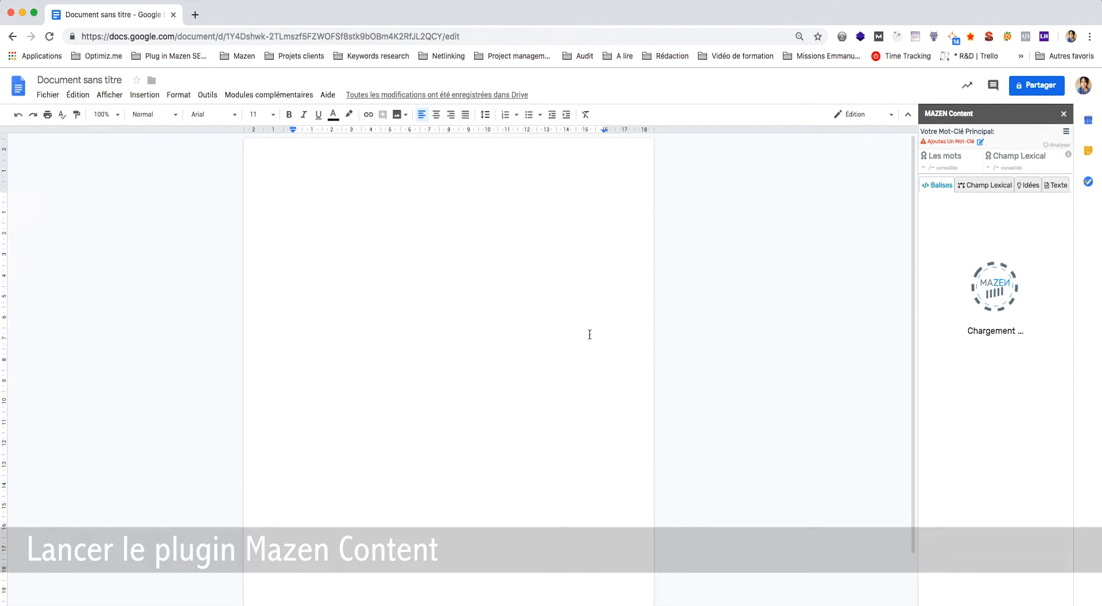
# - Rename the document "Rédiger pour le web"
pyautogui.click(96, 84)
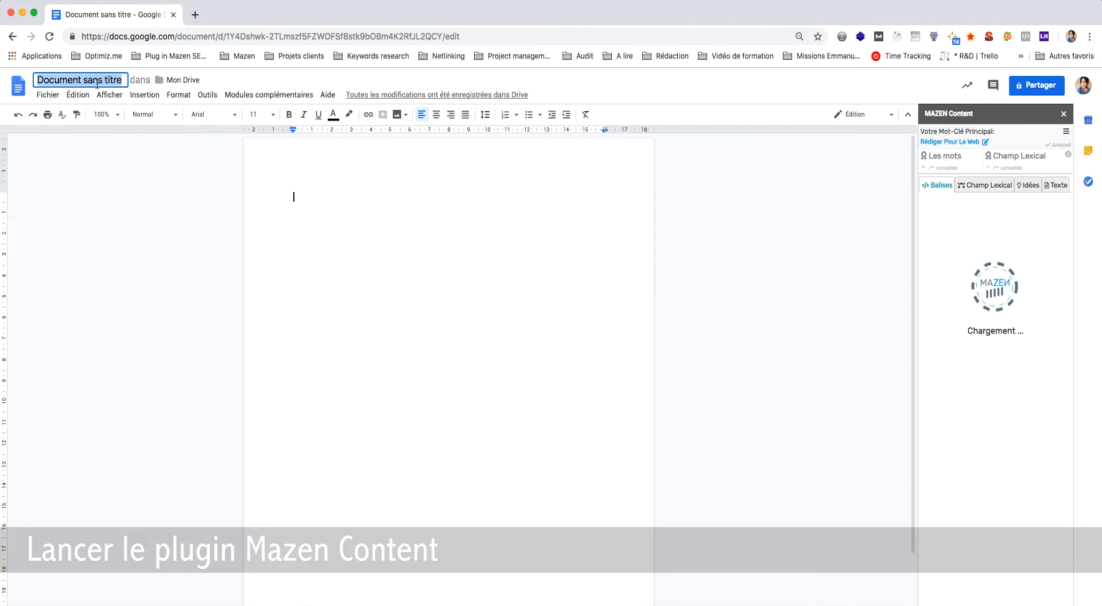
pyautogui.write('Rédiger pour le web')
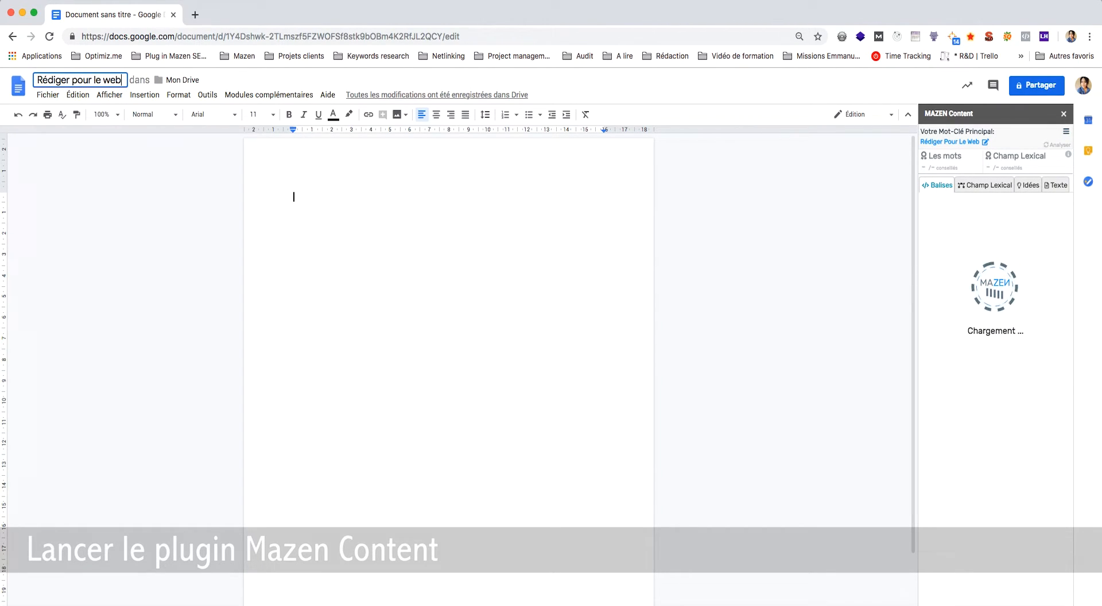
pyautogui.click(463, 213)
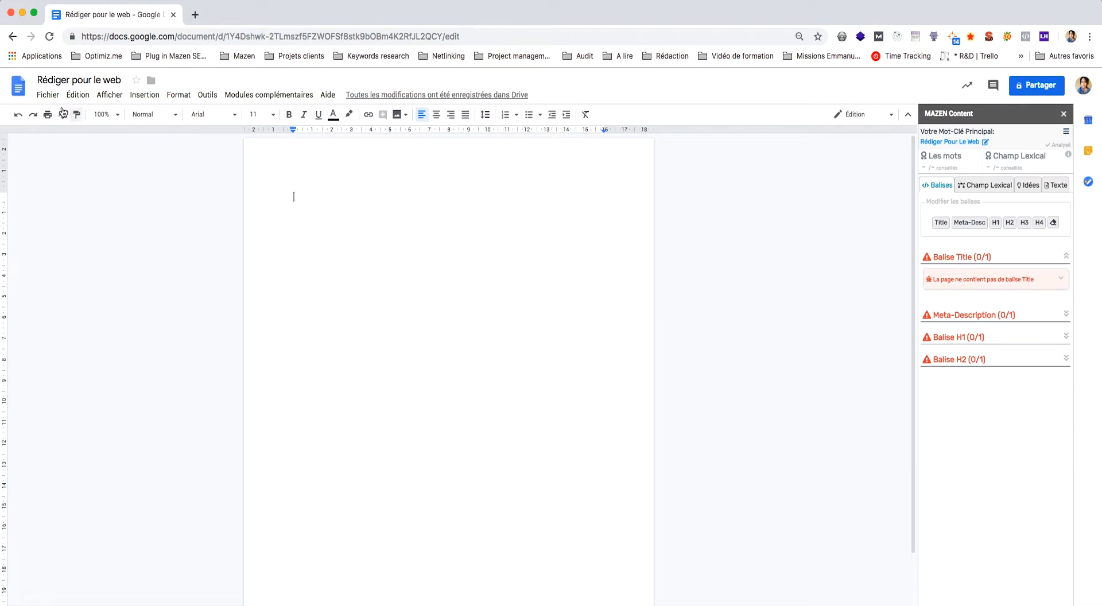
pyautogui.click(47, 94)
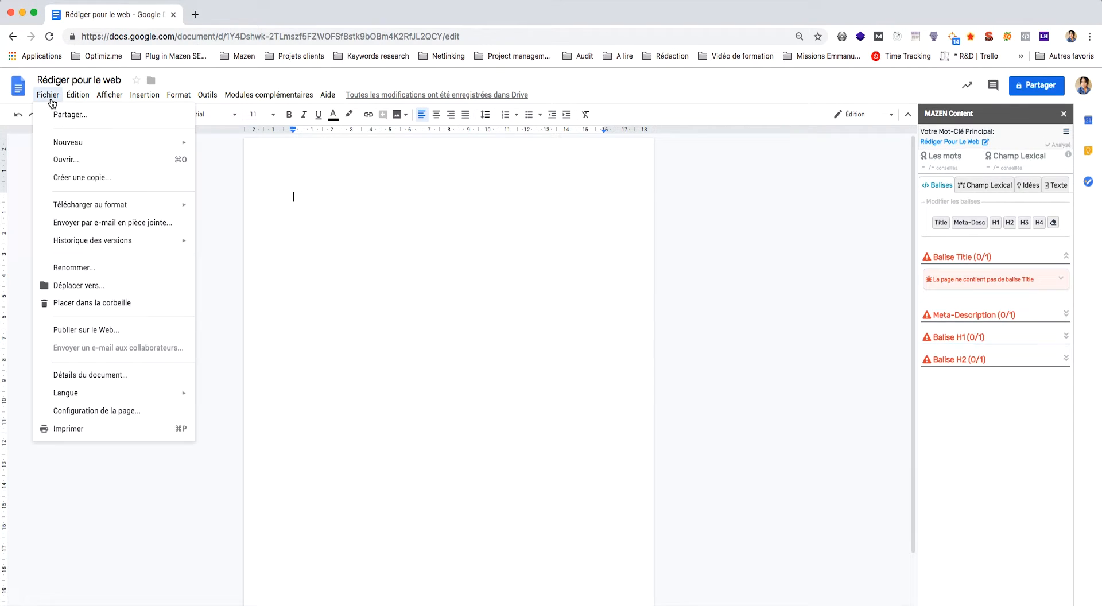
pyautogui.click(92, 287)
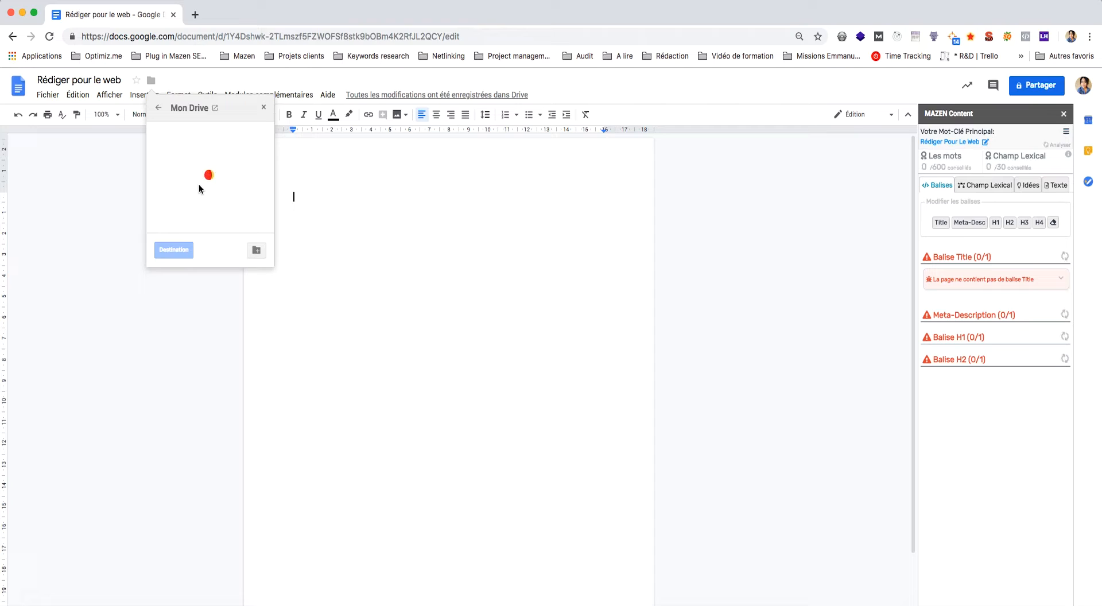
pyautogui.click(264, 109)
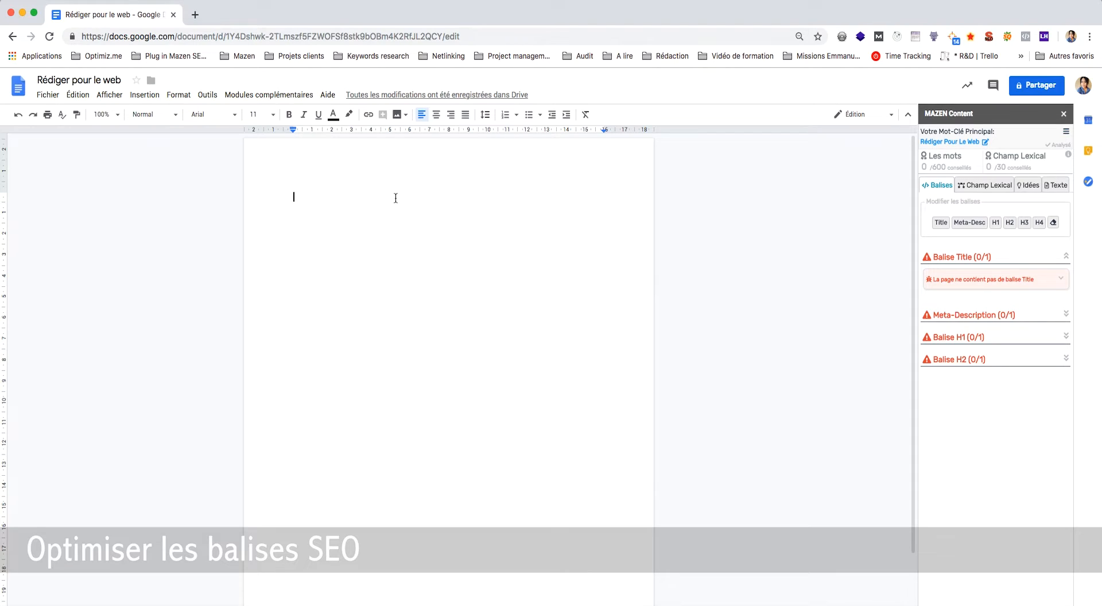
# - Write "10 astuces pour rédiger sur le web | Optimiz.me" as the first line of the document
pyautogui.hotkey('ctrl', 'a')
pyautogui.write('10')
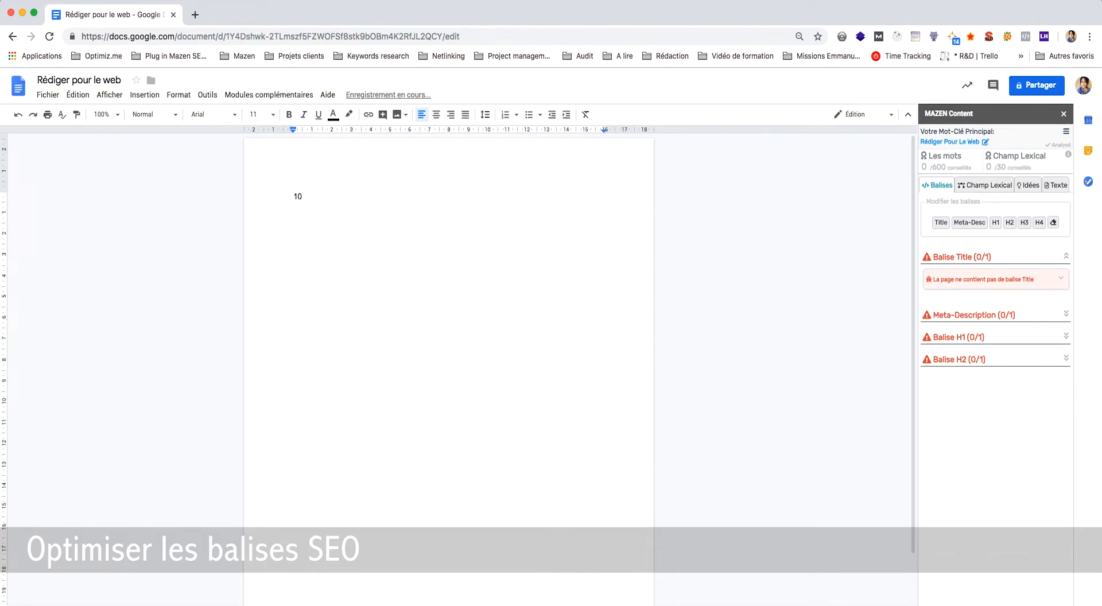
pyautogui.write(' astuces pour rédiger sur le w')
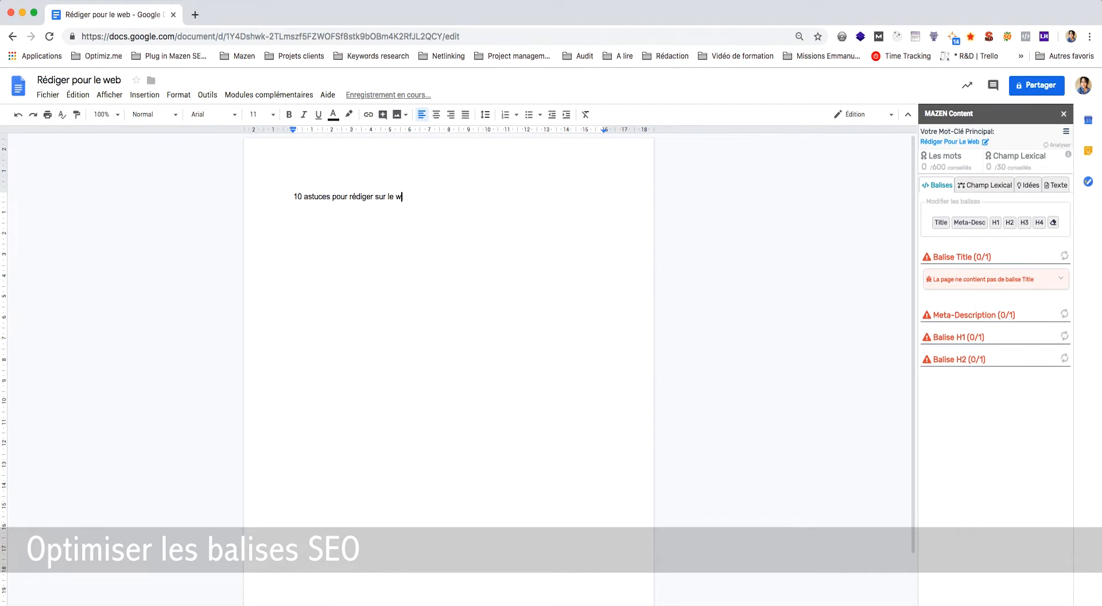
pyautogui.write('eb | Optimiz.me')
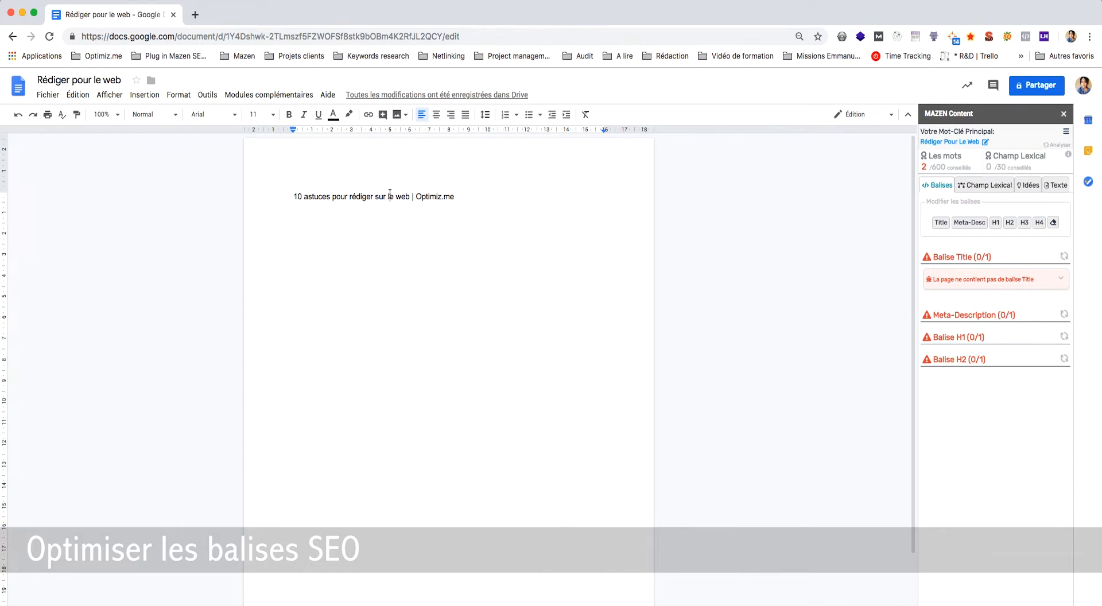
# - Tag the first line as the Title with MAZEN Content and start a new line below it
pyautogui.tripleClick(390, 195)
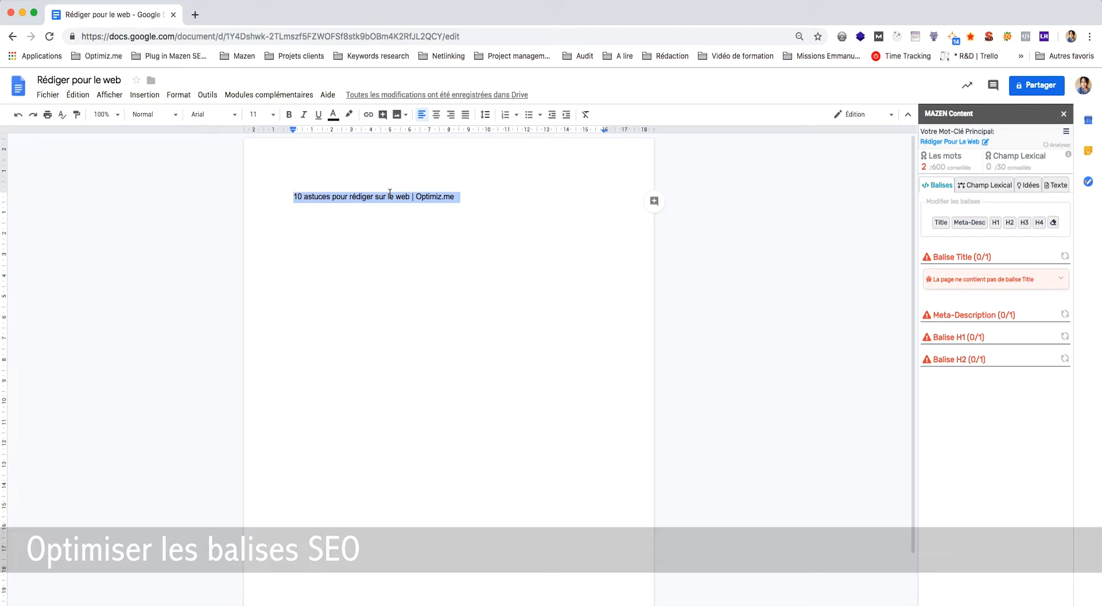
pyautogui.click(941, 223)
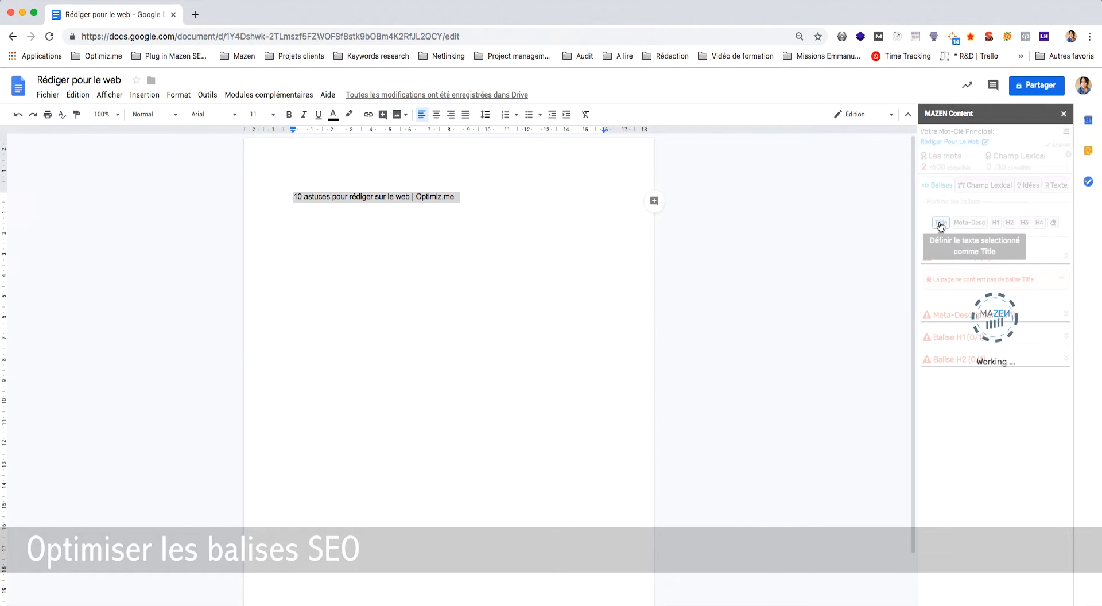
pyautogui.click(520, 376)
pyautogui.press('Return')
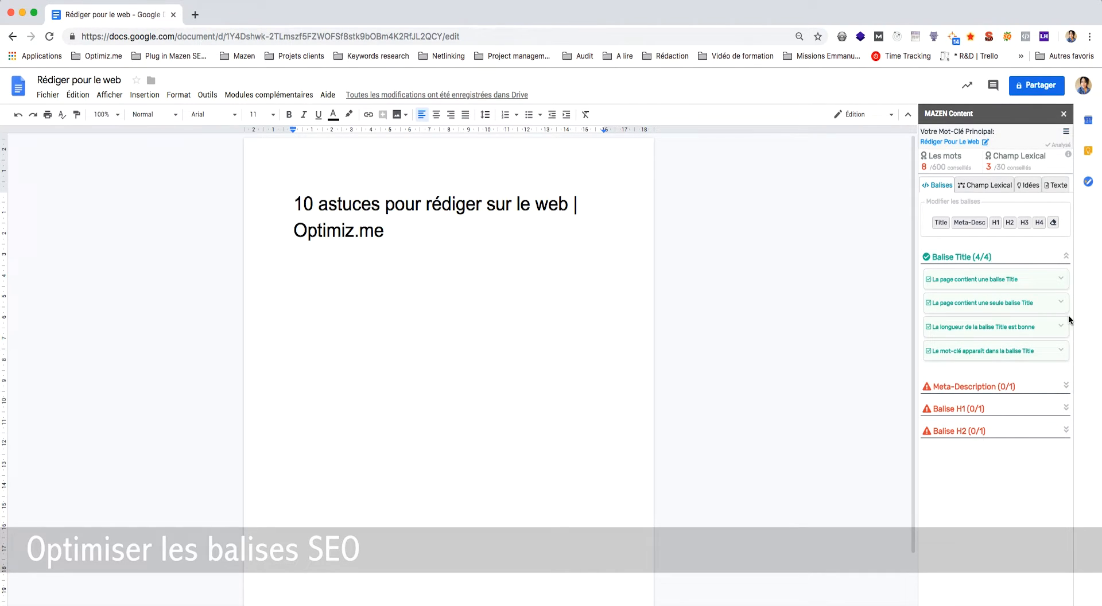
# - Write below the title "10 astuces pour écrire sur le web et rédiger un contenu intéressant pour les internautes et pour Google."
pyautogui.click(1066, 256)
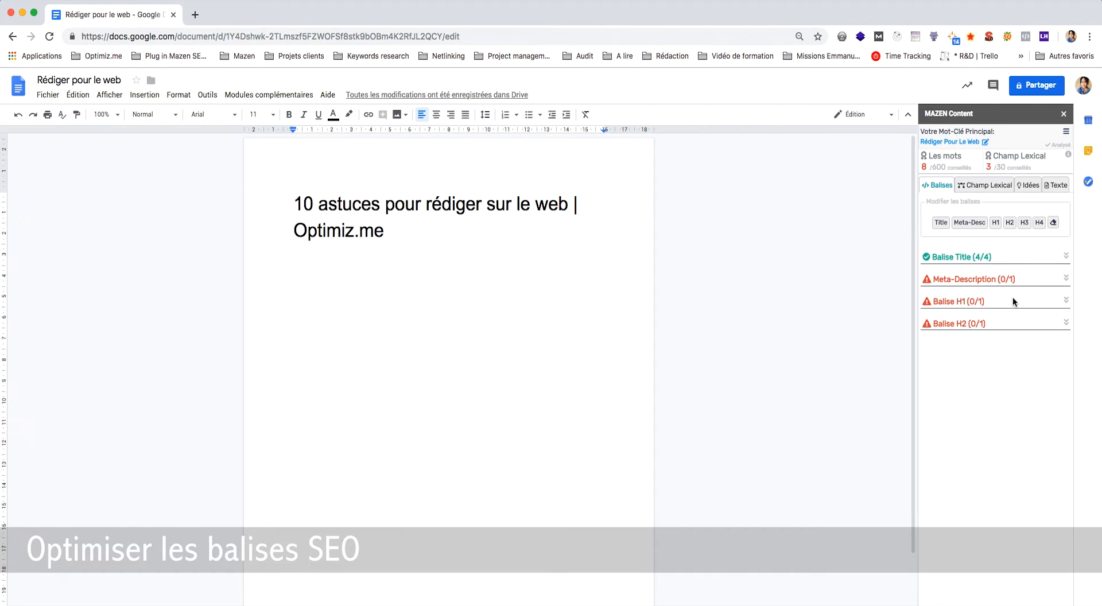
pyautogui.click(1066, 280)
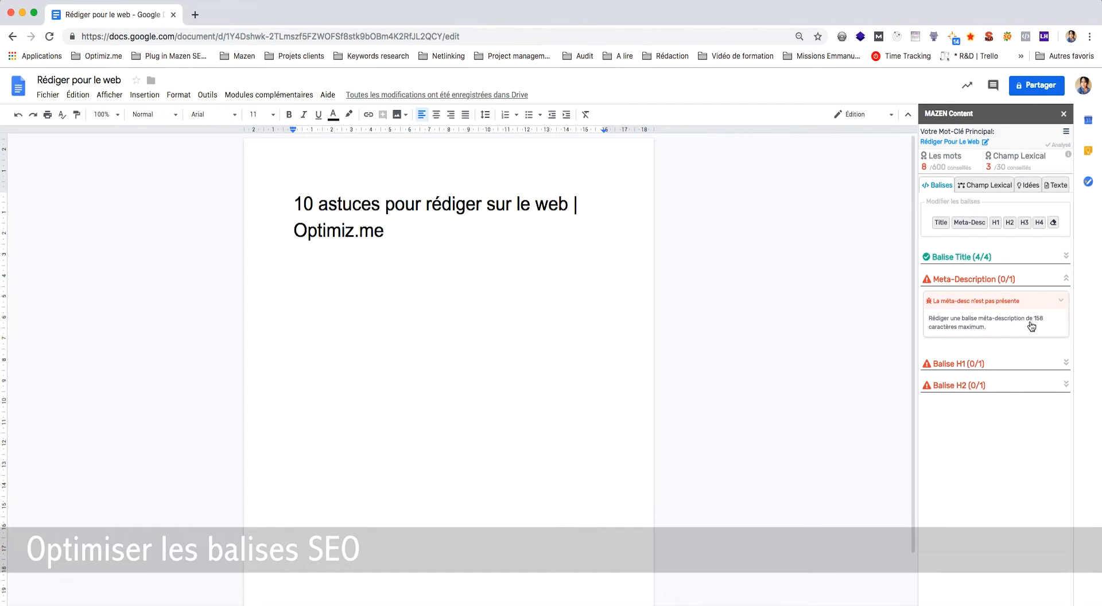
pyautogui.click(408, 333)
pyautogui.write('10')
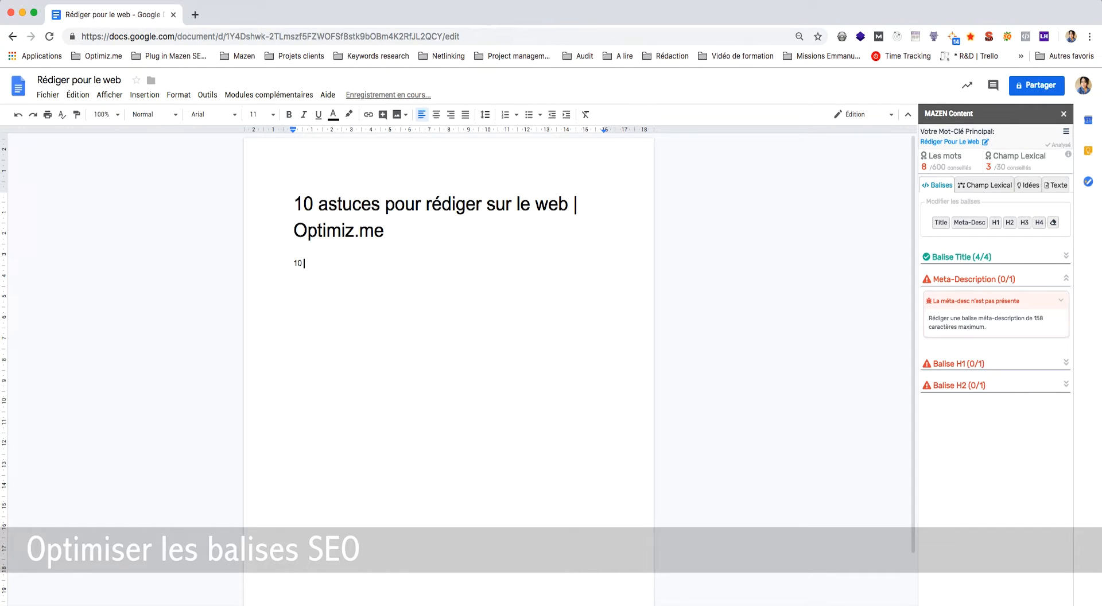
pyautogui.write(' astuces pour écrire pour')
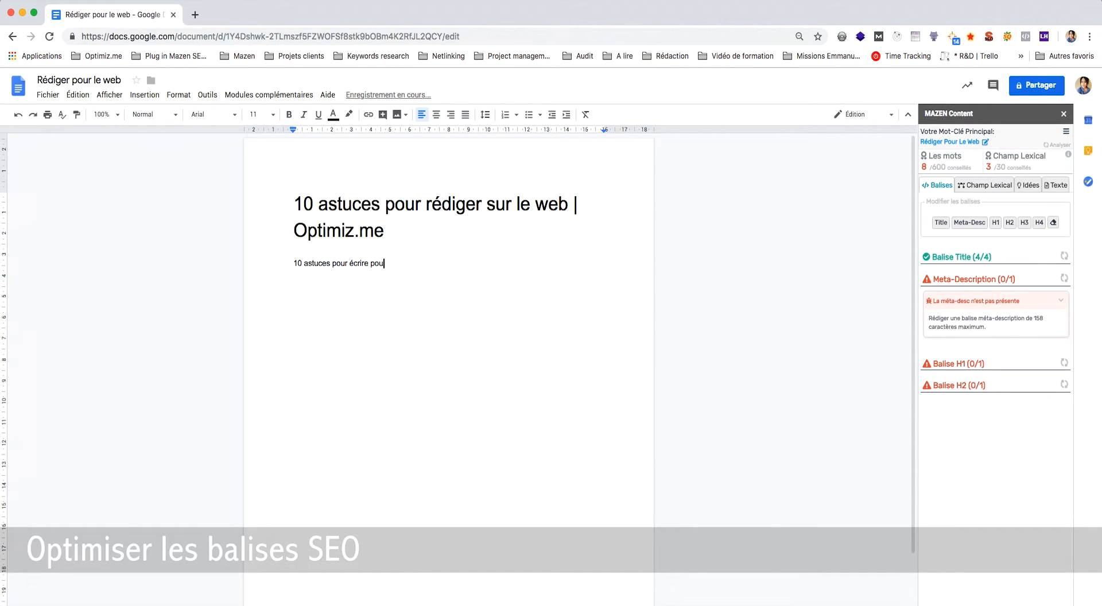
pyautogui.press('BackSpace')
pyautogui.press('BackSpace')
pyautogui.press('BackSpace')
pyautogui.press('BackSpace')
pyautogui.press('BackSpace')
pyautogui.write('sur le web et')
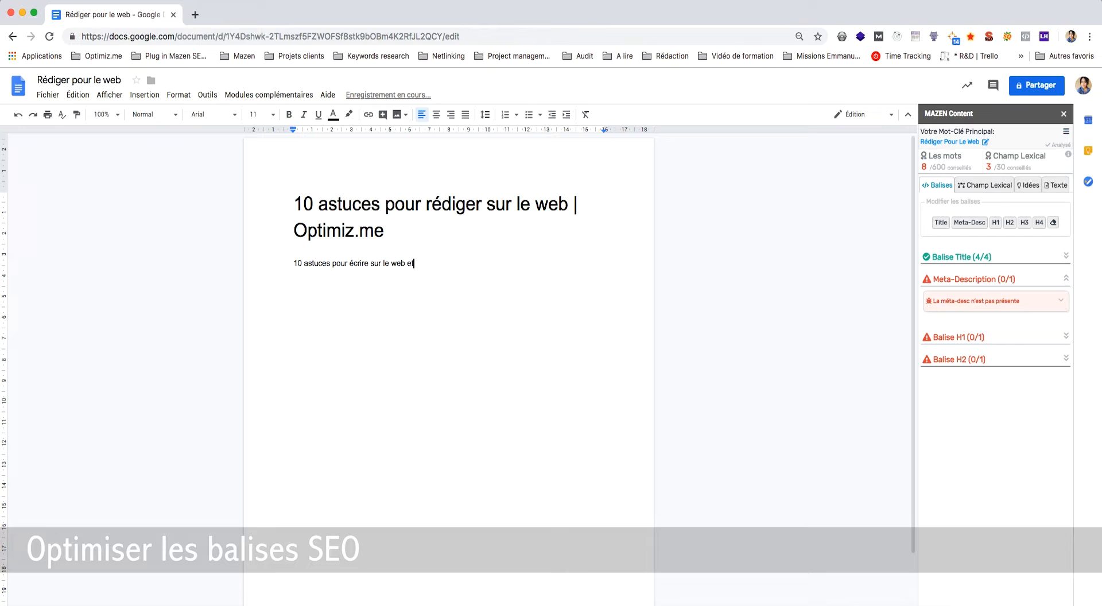
pyautogui.write(' rédiger un contenu int')
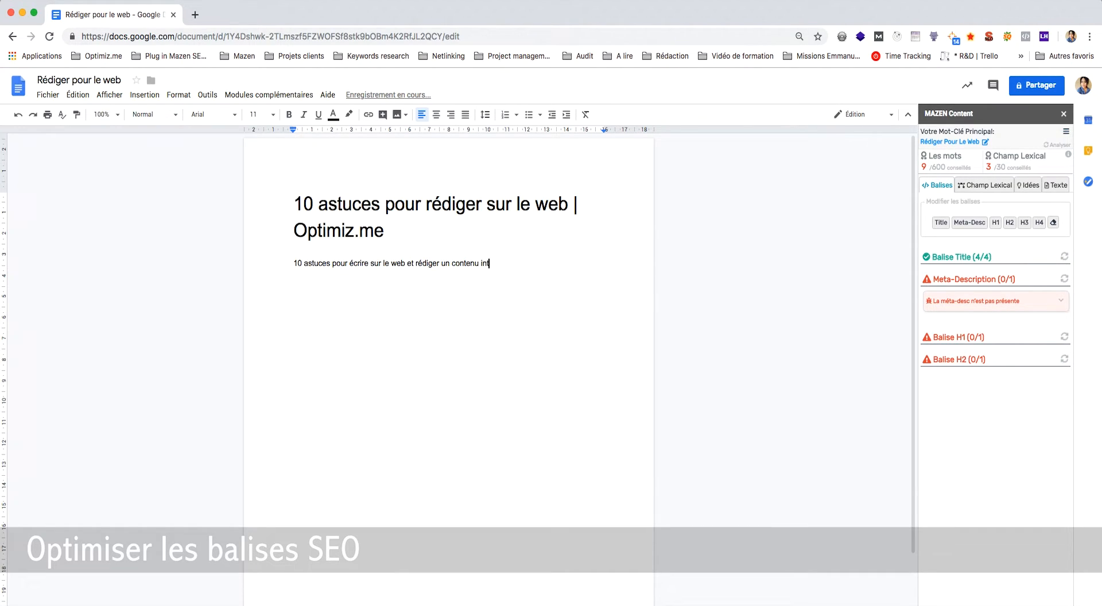
pyautogui.write('éressant pour les internautes et ')
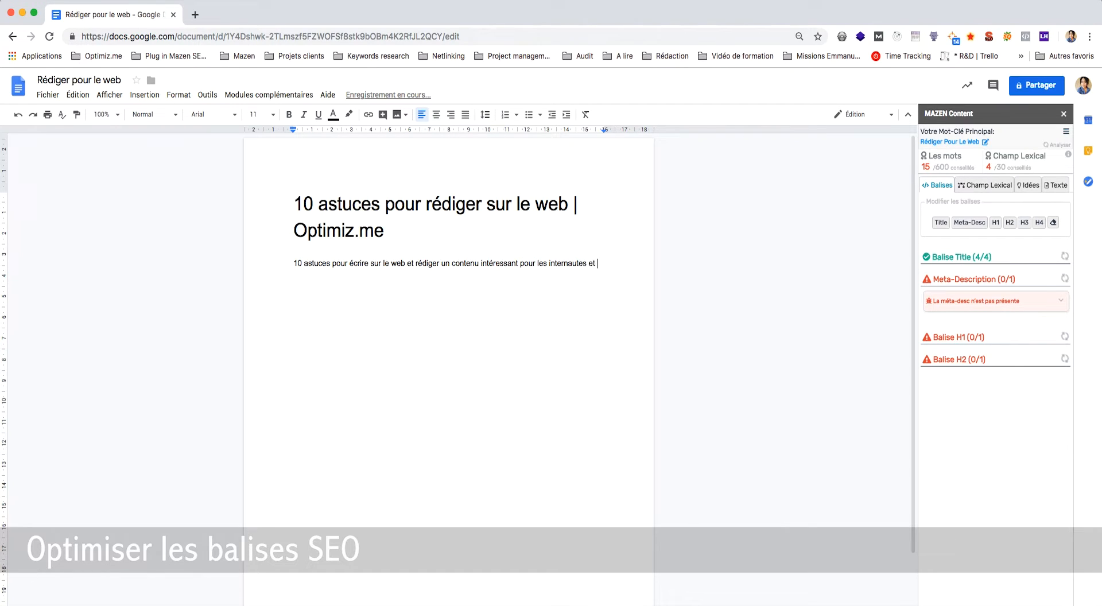
pyautogui.write('pour Google.')
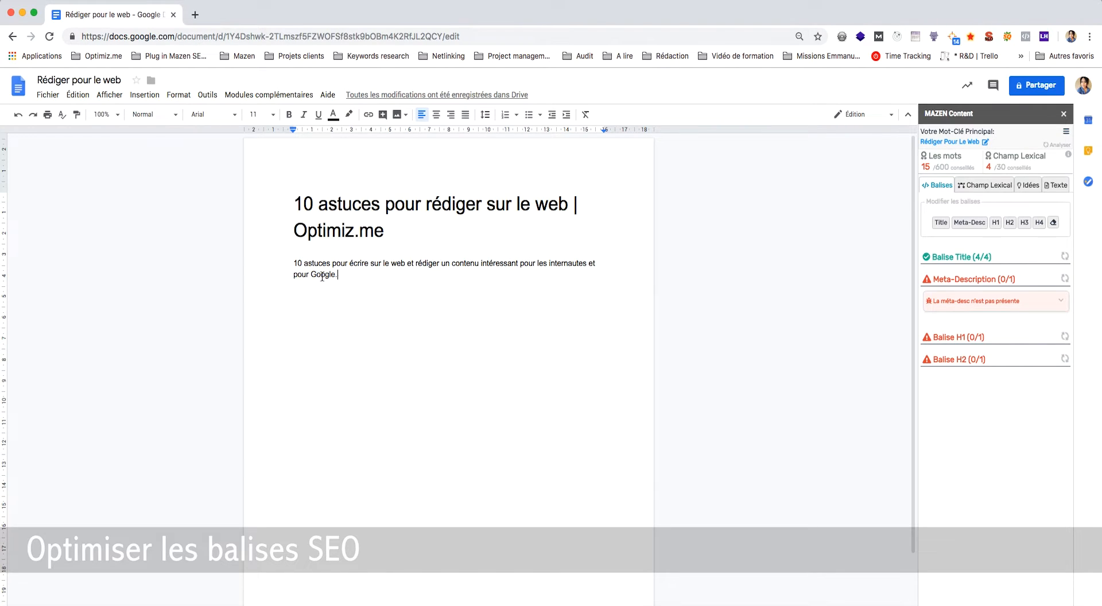
# - Tag the sentence below the title as the Meta-Desc and start a new line beneath it
pyautogui.keyDown('shift'); pyautogui.click(282, 262); pyautogui.keyUp('shift')
pyautogui.click(970, 224)
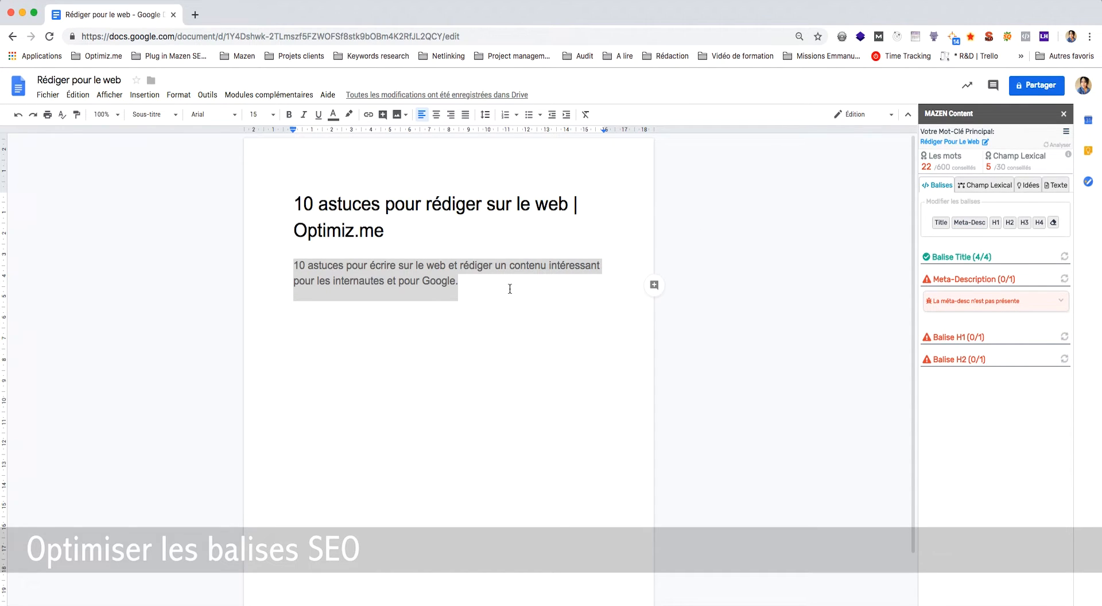
pyautogui.click(495, 344)
pyautogui.press('Return')
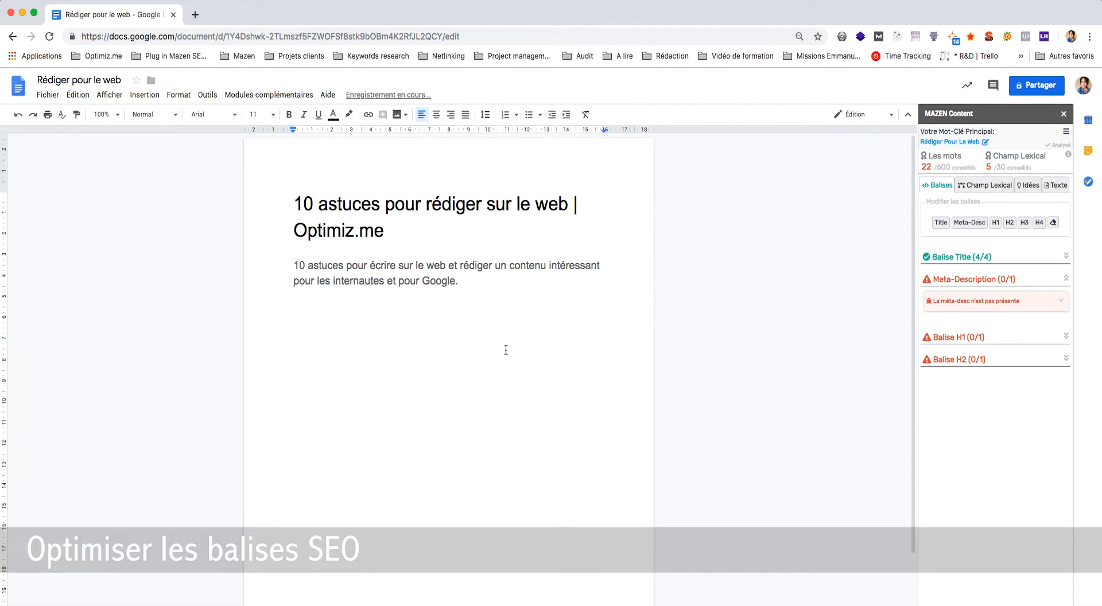
pyautogui.click(456, 284)
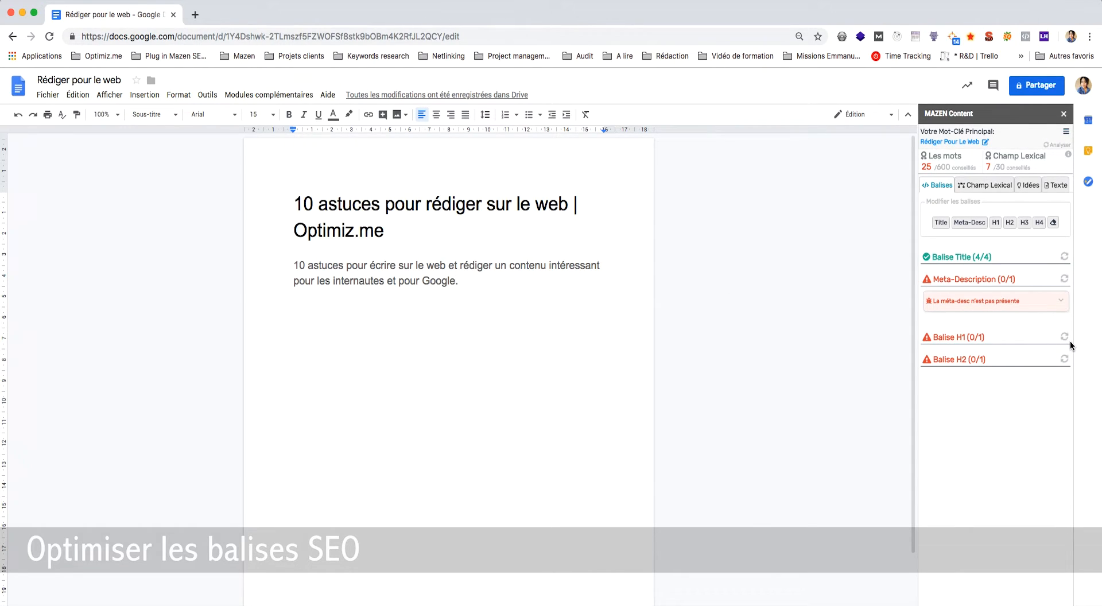
pyautogui.click(480, 395)
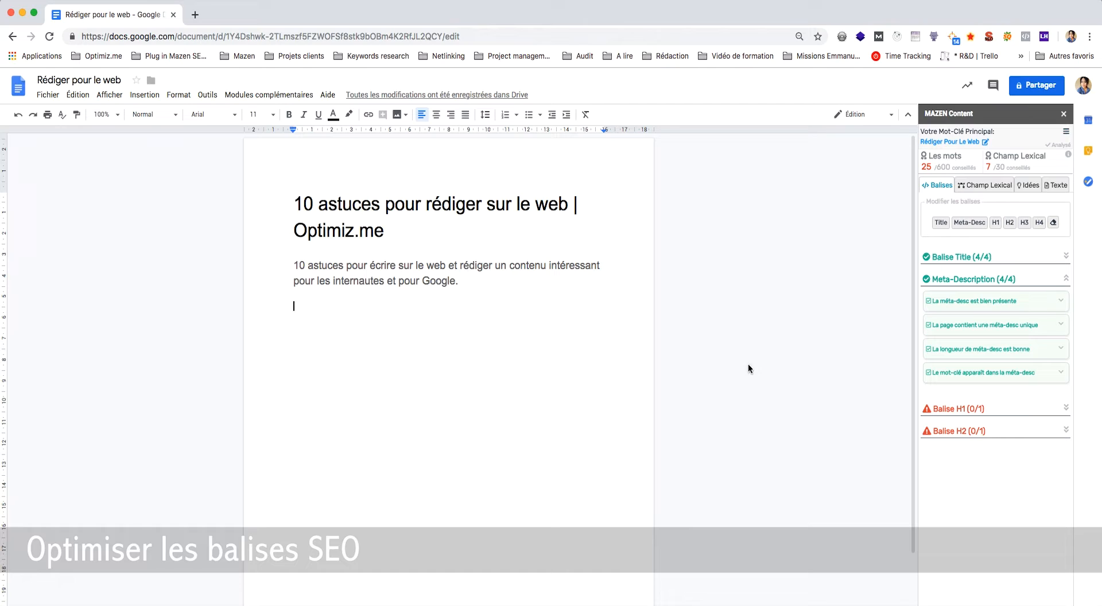
pyautogui.click(514, 282)
pyautogui.click(422, 350)
# - Consult the missing-H1 advice in MAZEN Content and write "Comment bien rédiger sur le web ?" below the meta-description
pyautogui.click(1067, 407)
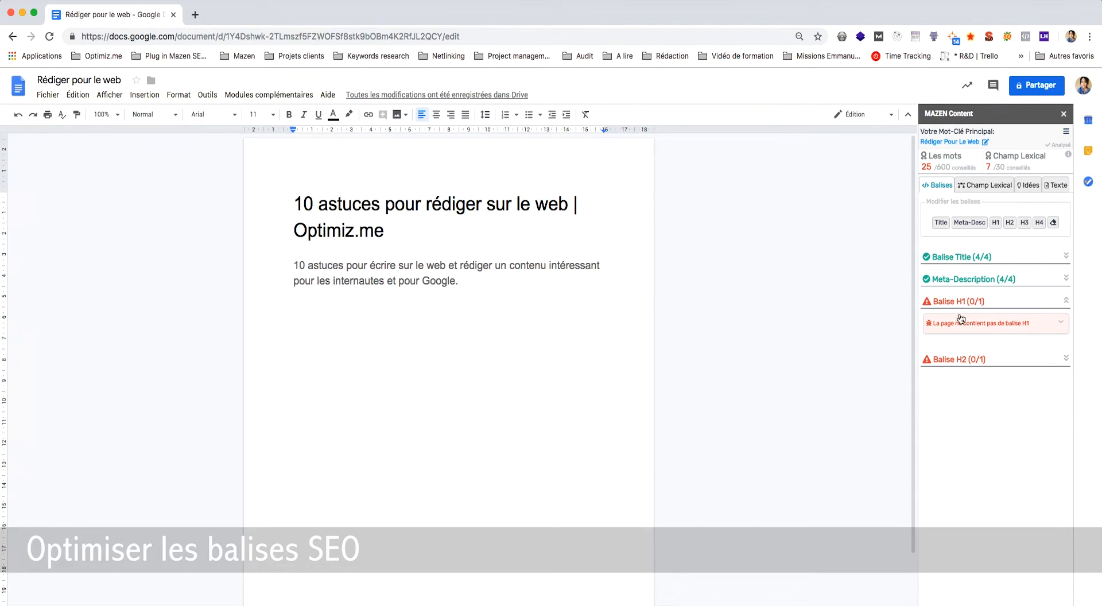
pyautogui.click(1027, 327)
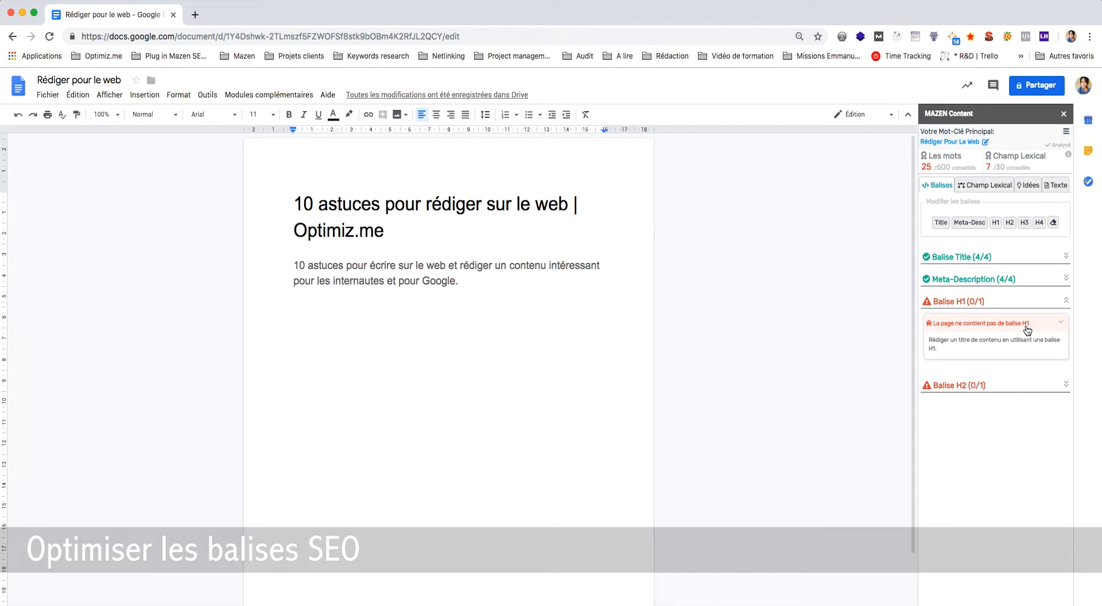
pyautogui.click(525, 424)
pyautogui.write('Co')
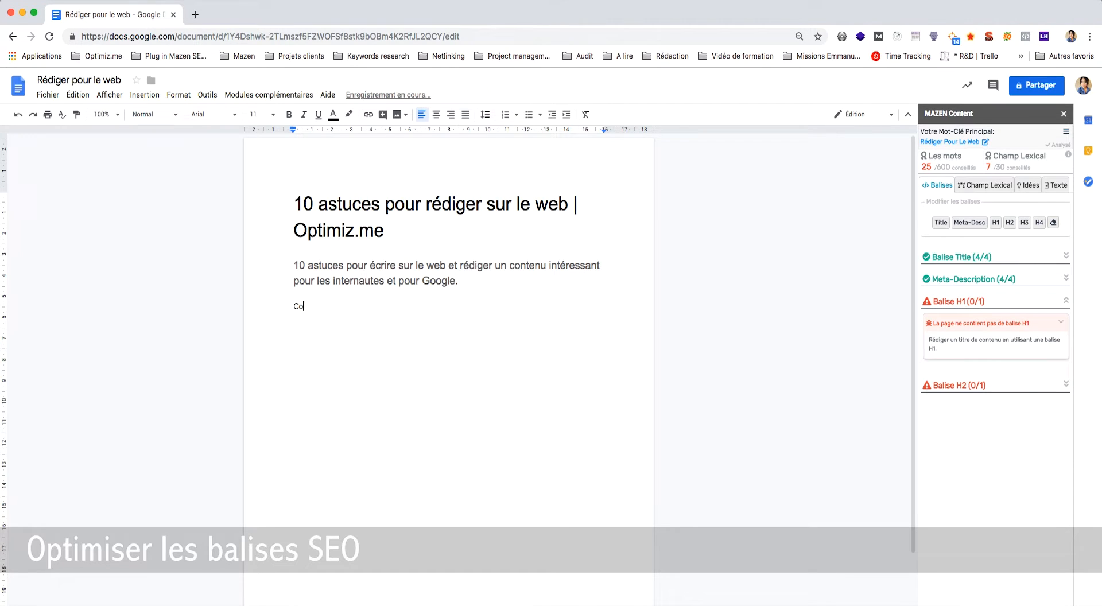
pyautogui.write('mmeny bien rédige')
pyautogui.press('BackSpace')
pyautogui.press('BackSpace')
pyautogui.press('BackSpace')
pyautogui.press('BackSpace')
pyautogui.press('BackSpace')
pyautogui.press('BackSpace')
pyautogui.press('BackSpace')
pyautogui.press('BackSpace')
pyautogui.press('BackSpace')
pyautogui.press('BackSpace')
pyautogui.press('BackSpace')
pyautogui.press('BackSpace')
pyautogui.press('BackSpace')
pyautogui.write('t ')
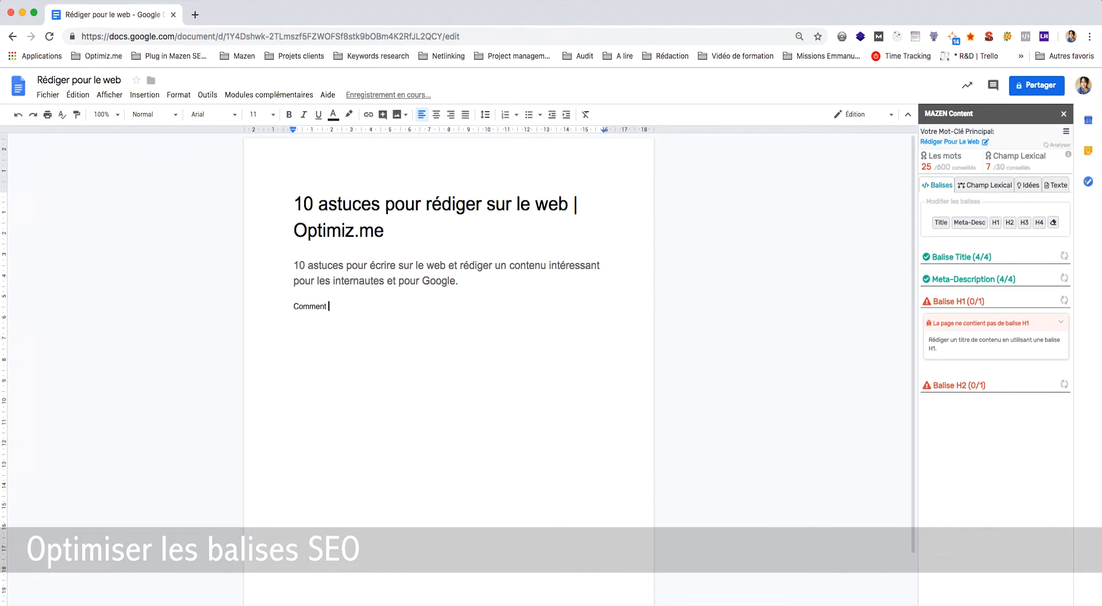
pyautogui.write('bien réd')
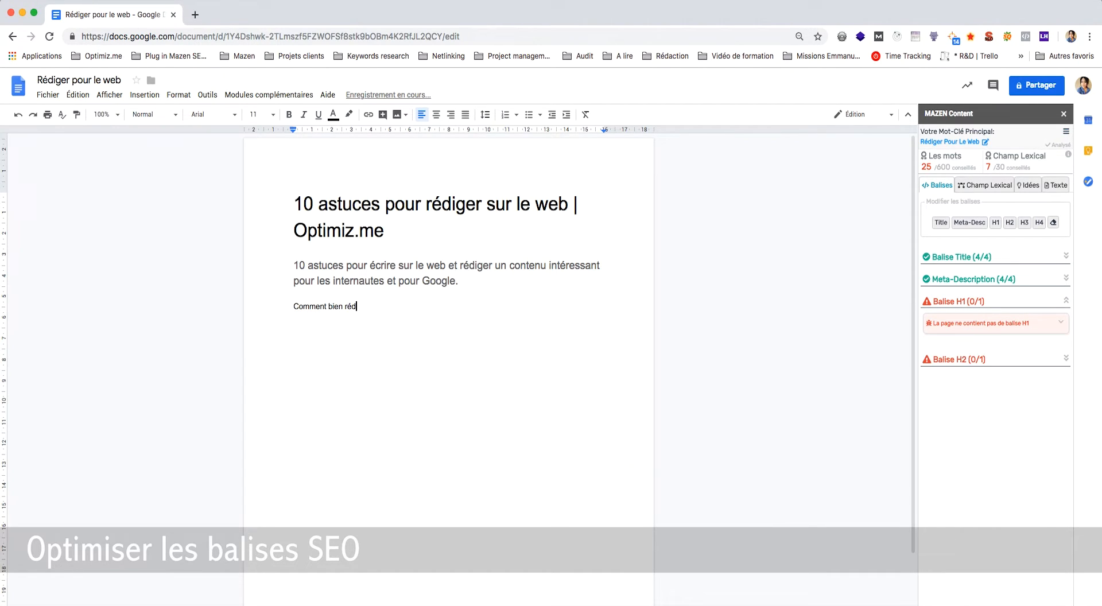
pyautogui.write('iger sur le web ?')
# - Tag the line "Comment bien rédiger sur le web ?" as H1 and start a new line below it
pyautogui.tripleClick(376, 309)
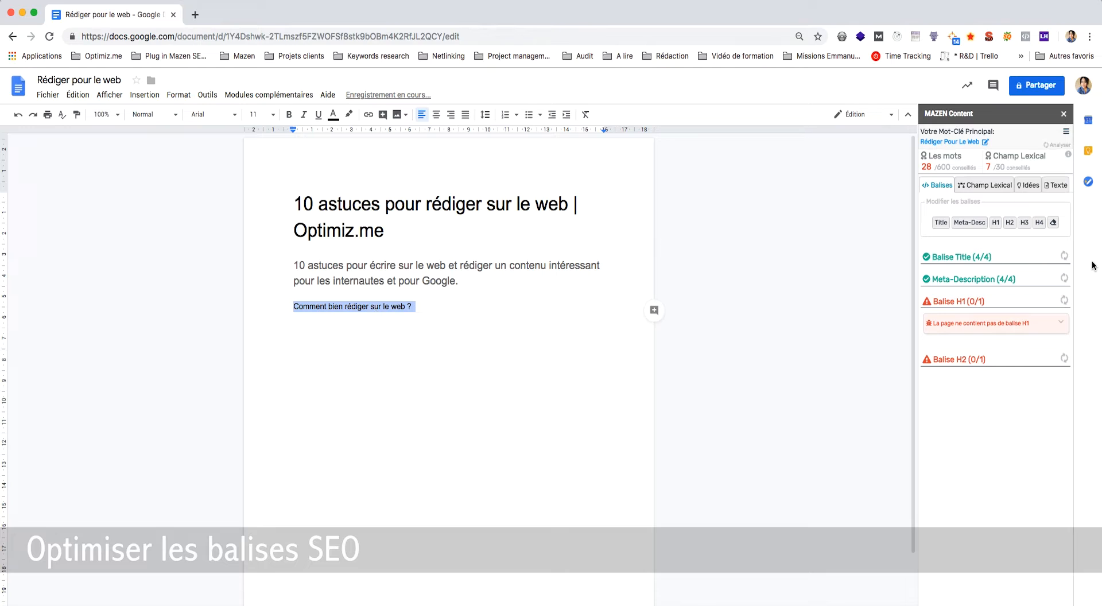
pyautogui.click(993, 224)
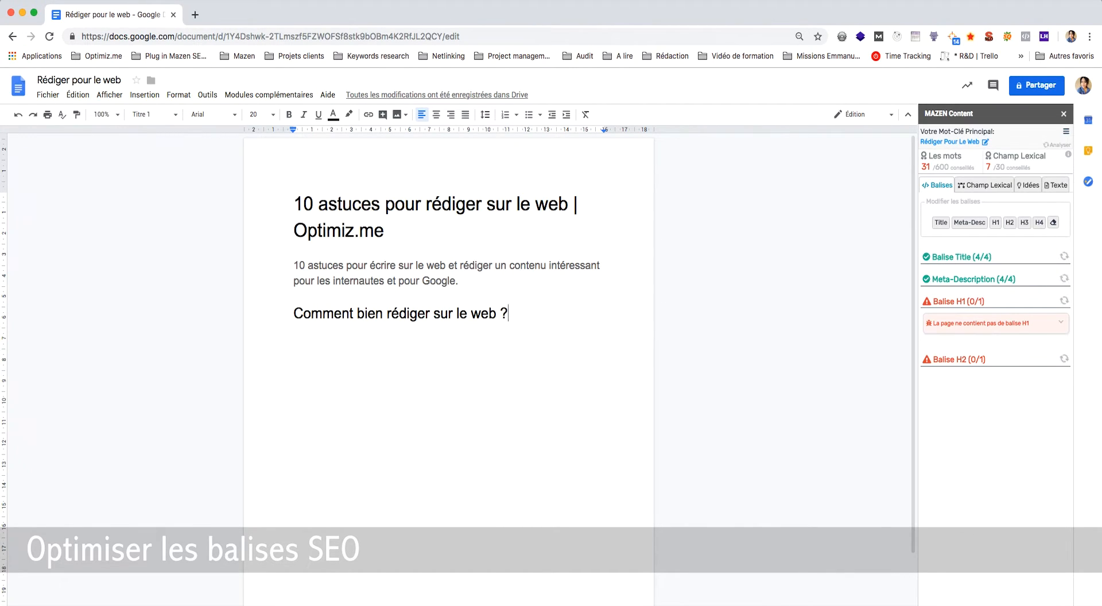
pyautogui.press('Return')
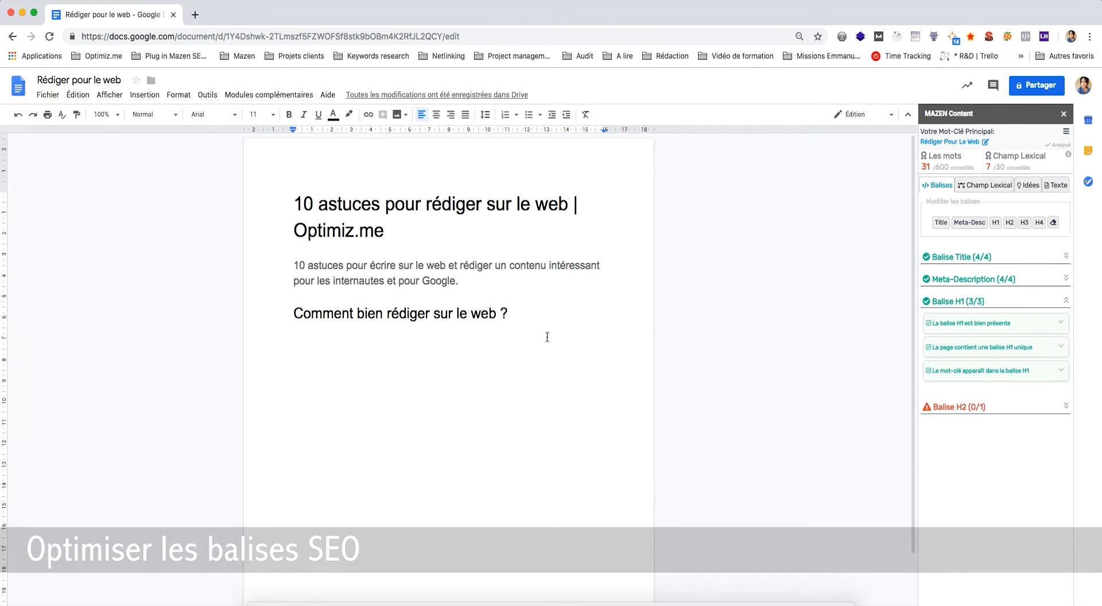
pyautogui.moveTo(531, 348); pyautogui.dragTo(404, 387)
pyautogui.click(405, 386)
# - Switch the tag checks from H1 to H2 and write "Commencer par choisir les bons mots clés" below the H1
pyautogui.click(1066, 303)
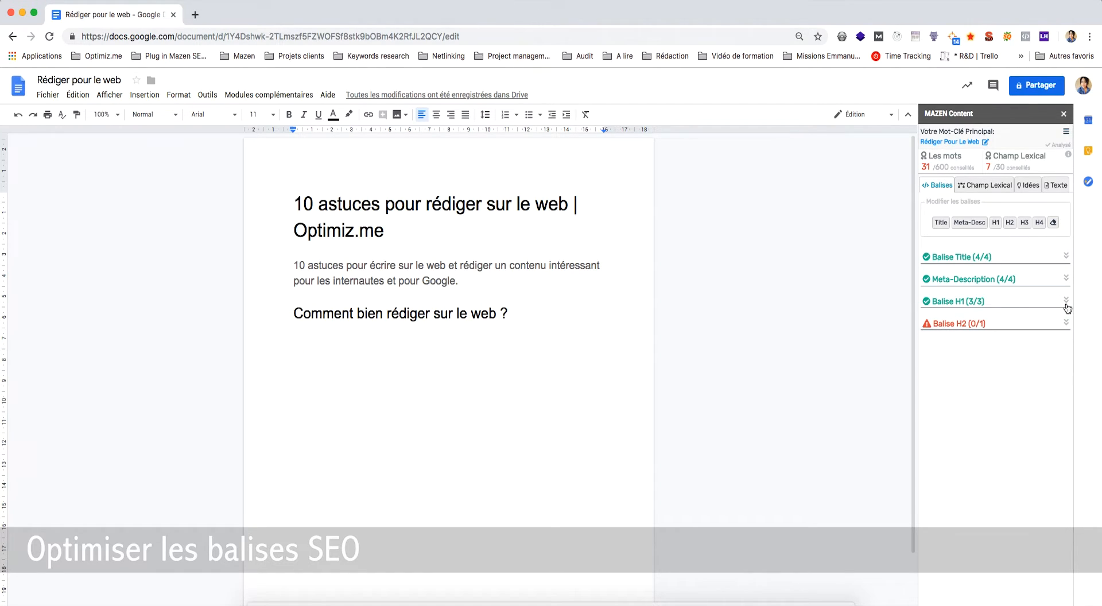
pyautogui.click(1065, 324)
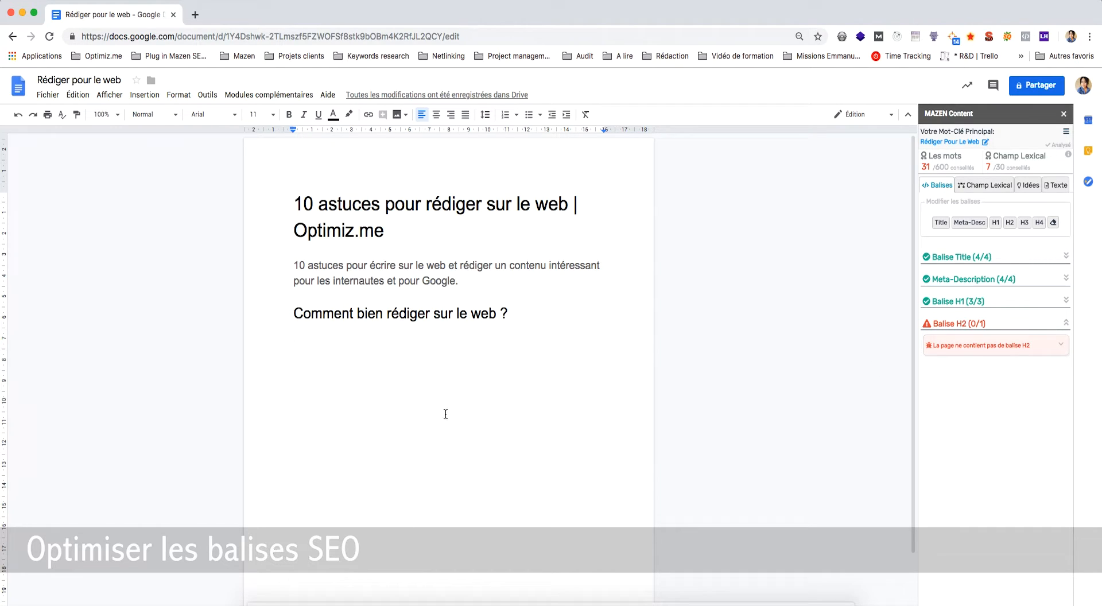
pyautogui.press('Return')
pyautogui.write('c')
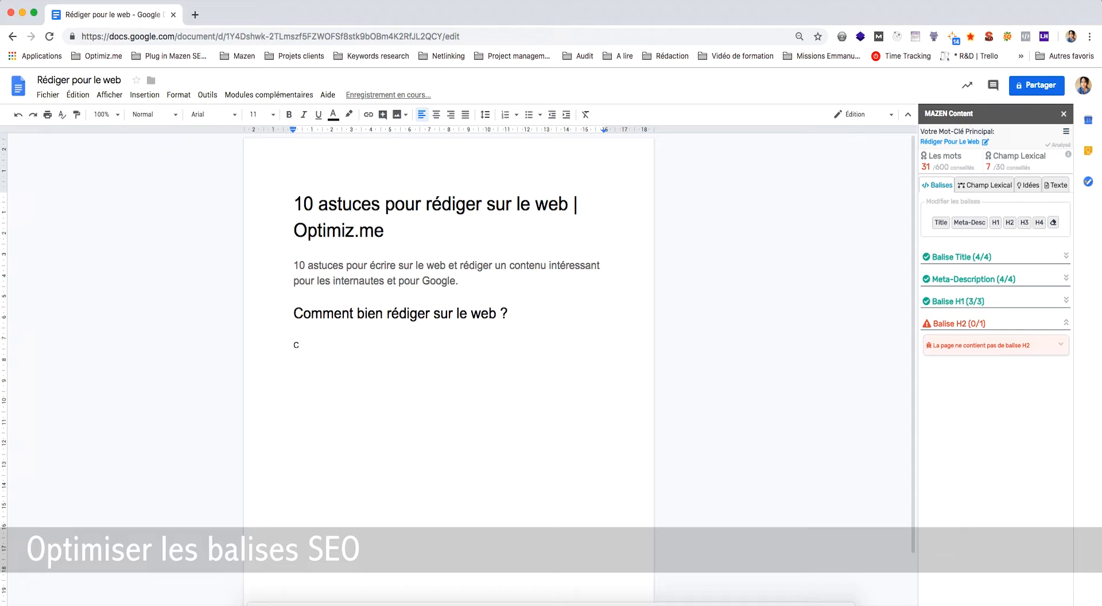
pyautogui.press('BackSpace')
pyautogui.write('c')
pyautogui.press('BackSpace')
pyautogui.write('Commencer par choisir les bon p')
pyautogui.press('BackSpace')
pyautogui.press('BackSpace')
pyautogui.write('s mots clés')
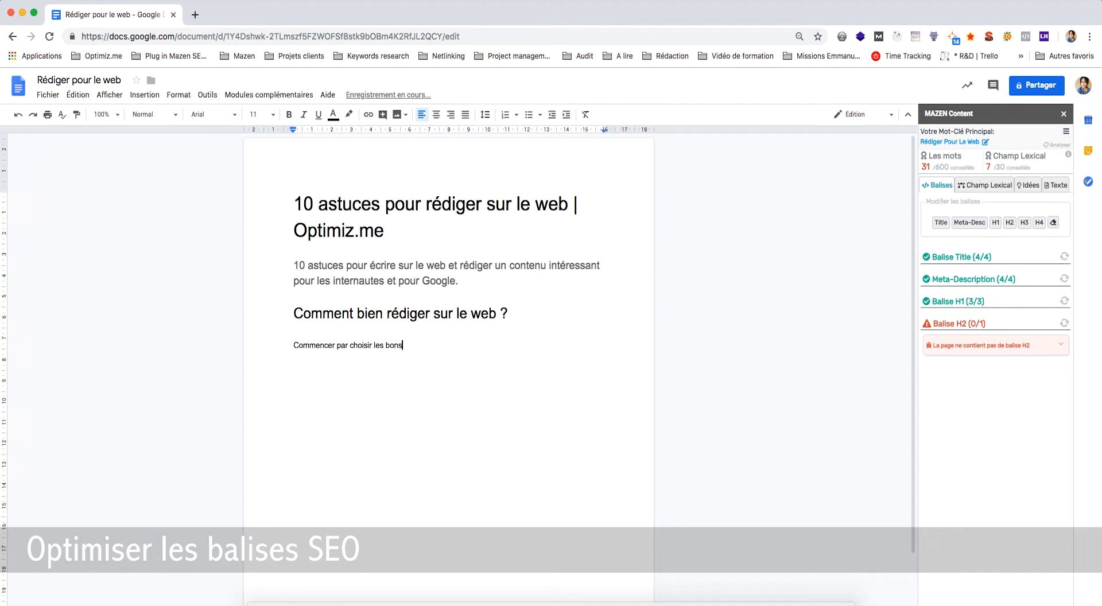
# - Tag the line about choosing the right keywords as H2 and start a new line beneath it
pyautogui.tripleClick(355, 345)
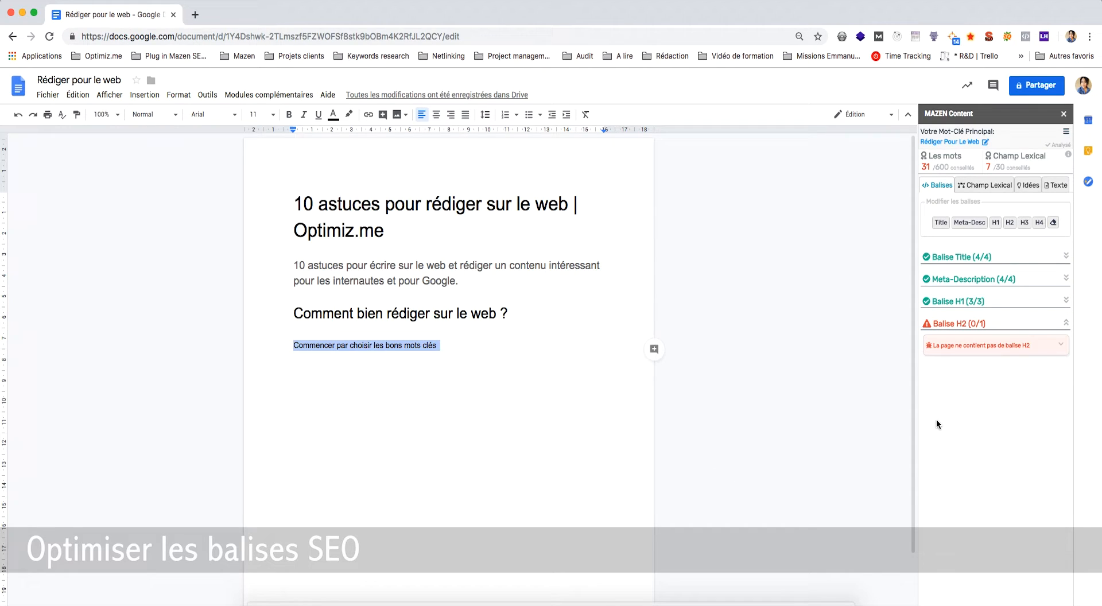
pyautogui.click(1012, 224)
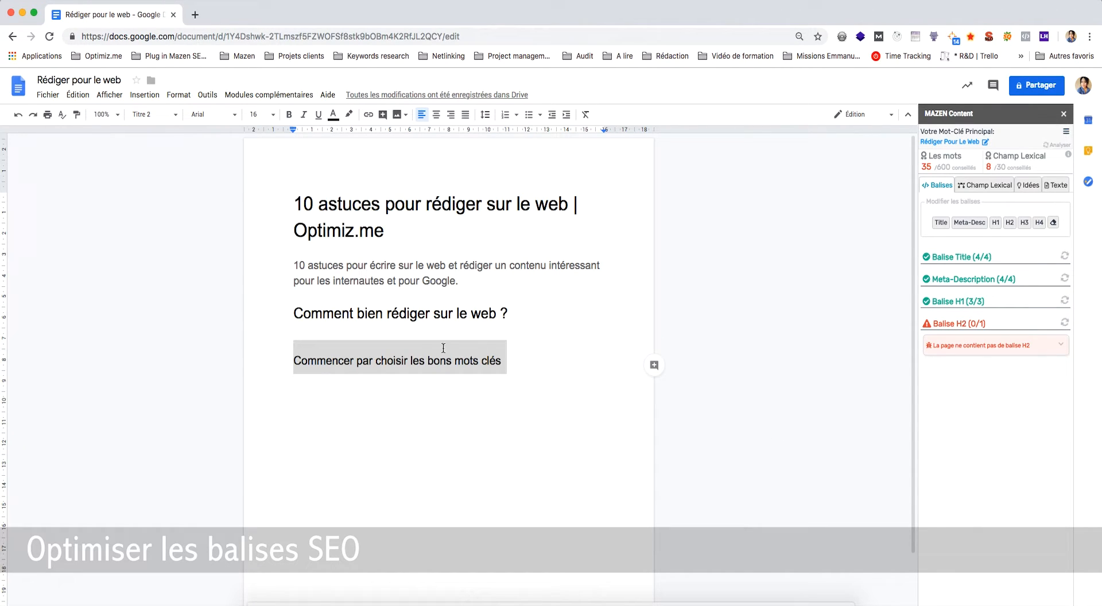
pyautogui.click(445, 360)
pyautogui.press('End')
pyautogui.press('Return')
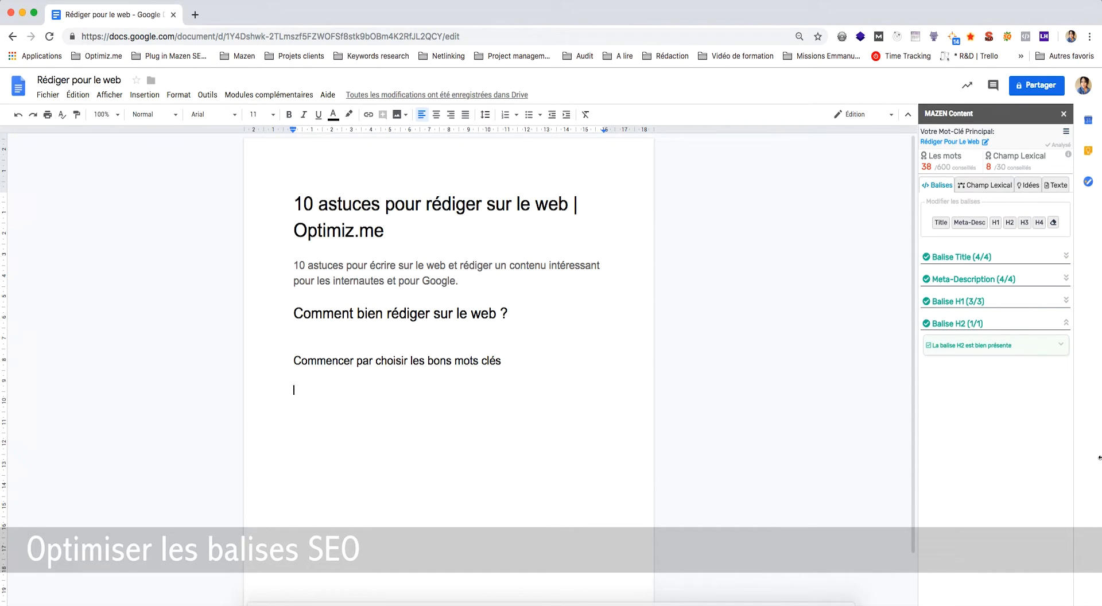
# - Examine the details of the H2 tag check in MAZEN Content and collapse the H2 section
pyautogui.click(1011, 352)
pyautogui.click(1012, 352)
pyautogui.click(1012, 352)
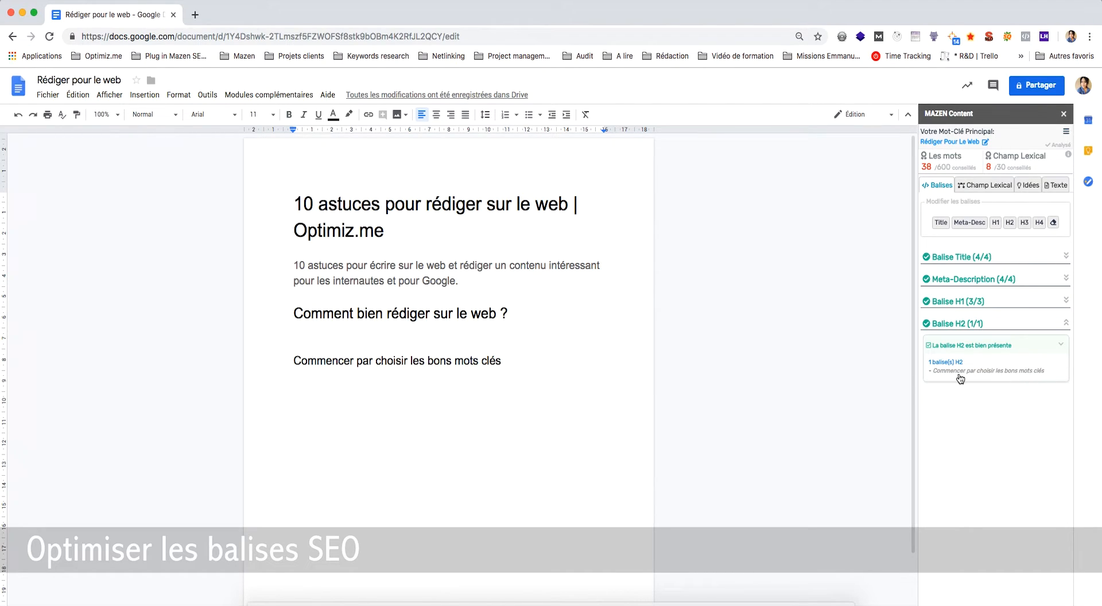
pyautogui.click(1061, 344)
pyautogui.click(1066, 323)
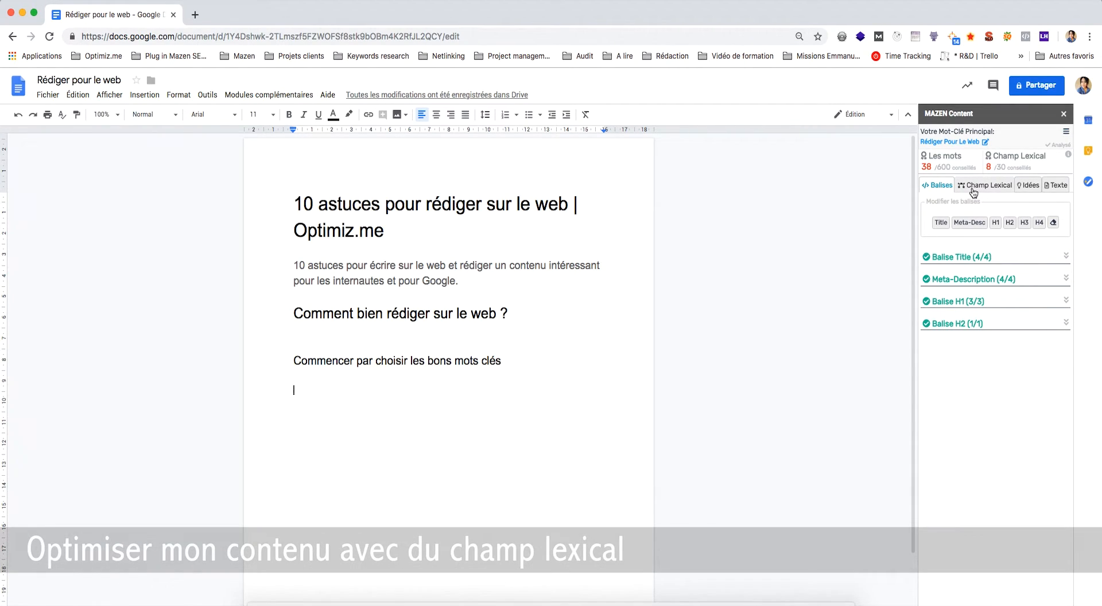
# - Show the suggested lexical-field terms and begin the paragraph under the H2 with "Vous voulez améliorer votre référencement naturel ? Pour cela"
pyautogui.click(973, 188)
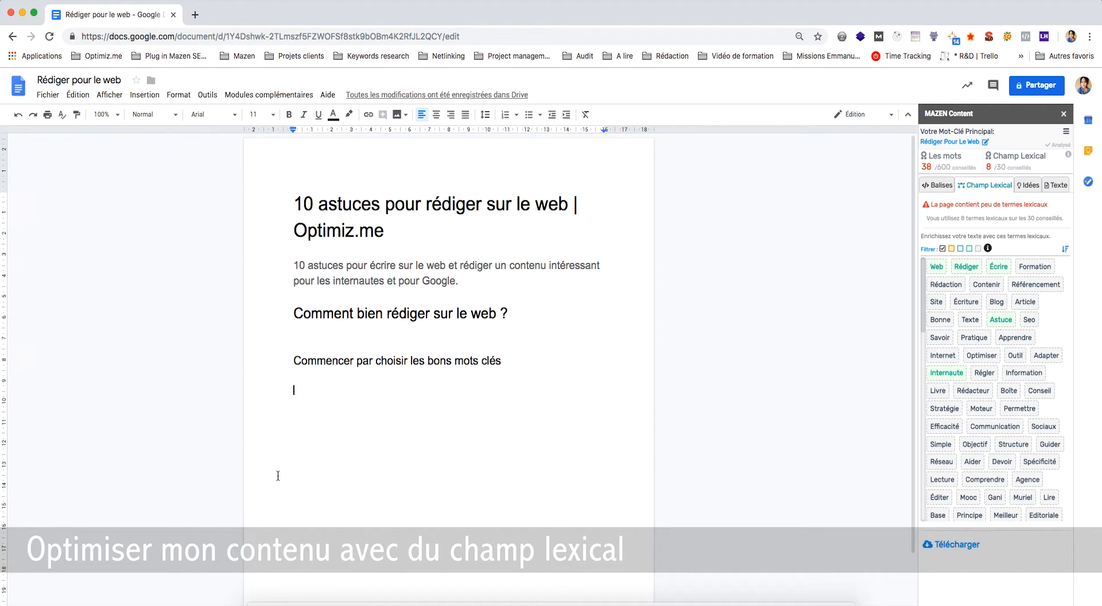
pyautogui.write('Vous ')
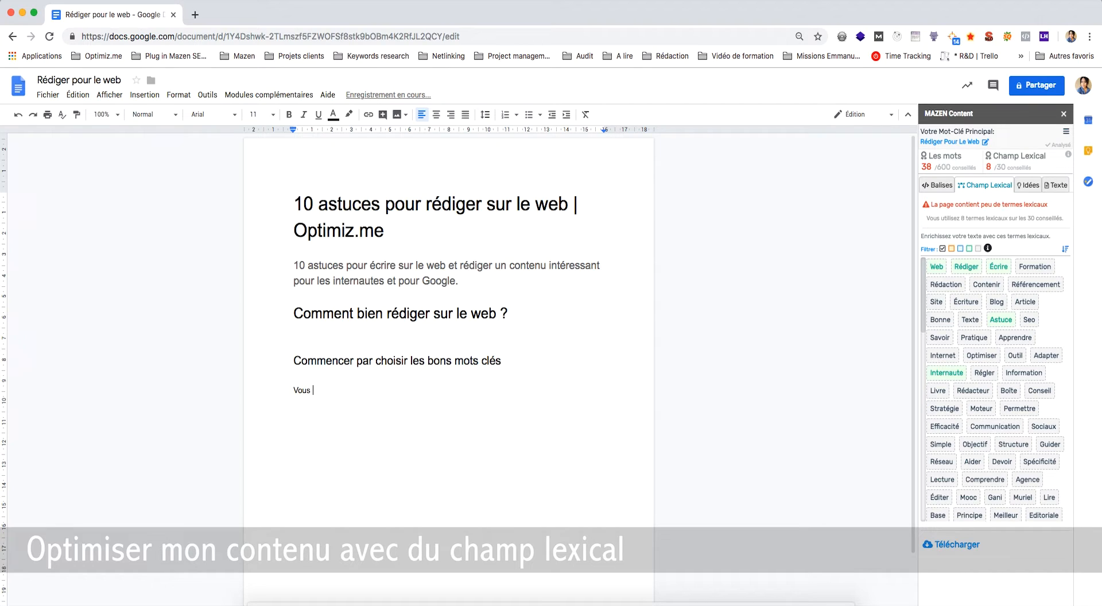
pyautogui.write('c')
pyautogui.write('oulez a')
pyautogui.write('méliorer votre ')
pyautogui.write('"')
pyautogui.press('BackSpace')
pyautogui.write('référencement')
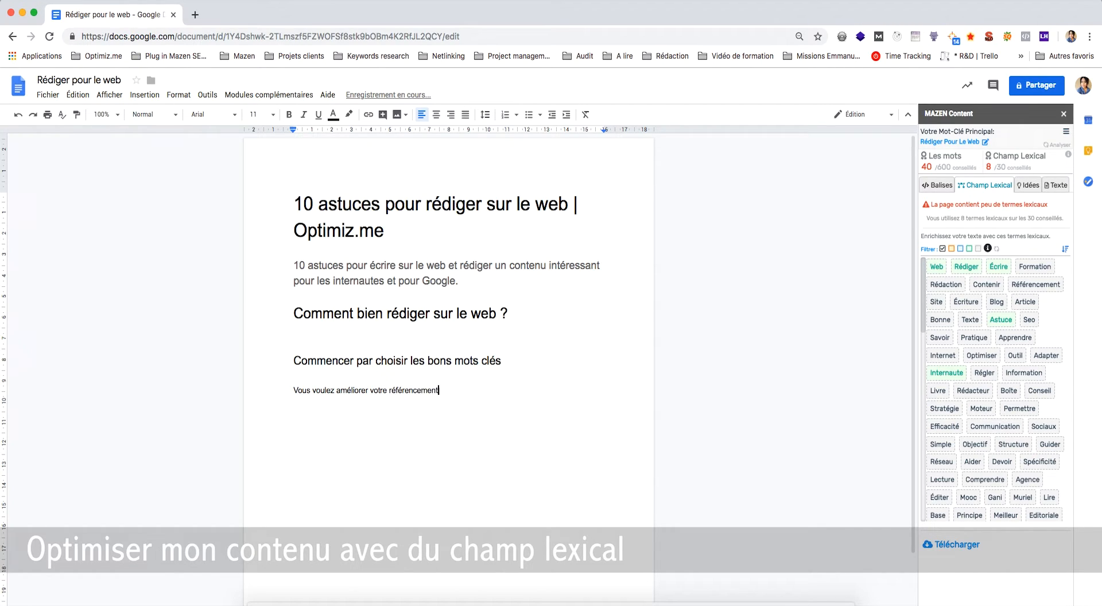
pyautogui.write(' naturel ? Pour cela')
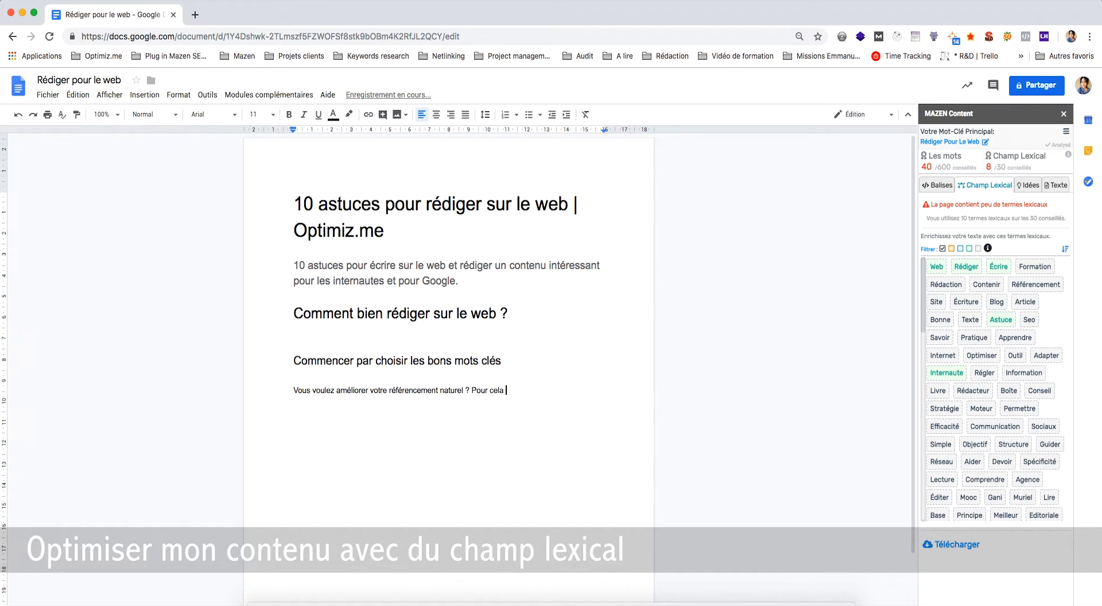
# - Continue the paragraph with ", pas besoin de participer à de nombreuses formations SEO, il suffit de"
pyautogui.press('BackSpace')
pyautogui.write(', pas besoin de faire de')
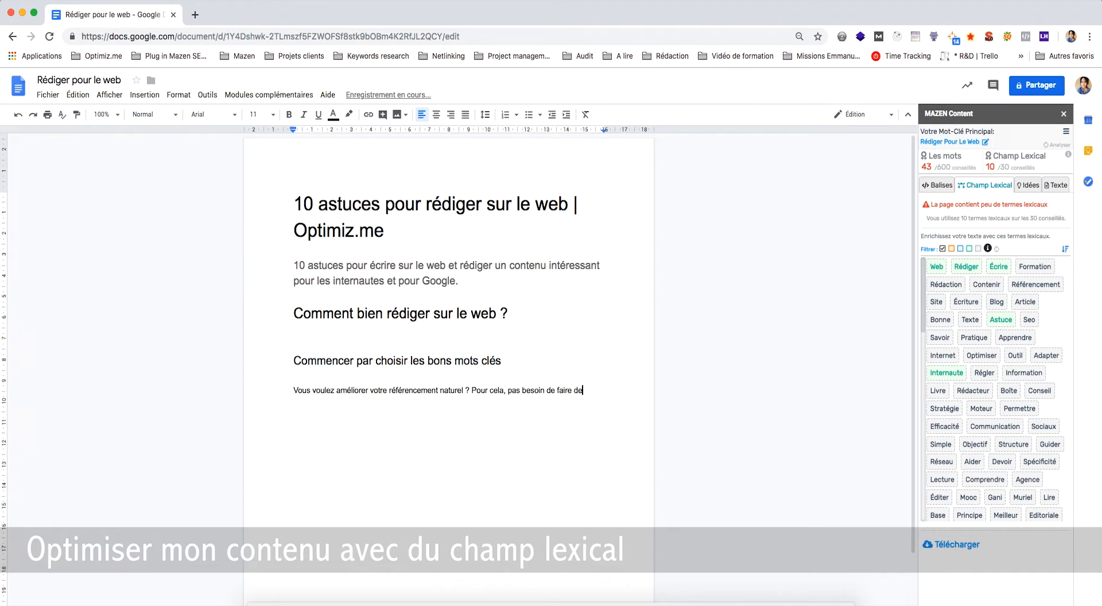
pyautogui.press('BackSpace')
pyautogui.press('BackSpace')
pyautogui.press('BackSpace')
pyautogui.press('BackSpace')
pyautogui.press('BackSpace')
pyautogui.press('BackSpace')
pyautogui.press('BackSpace')
pyautogui.press('BackSpace')
pyautogui.write('participer à de nomb')
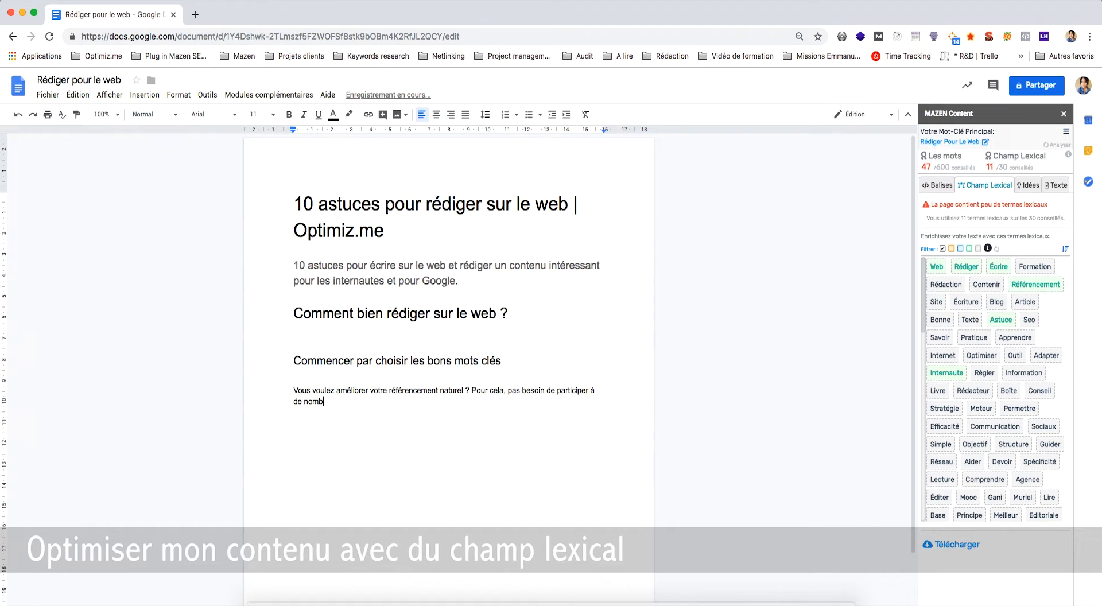
pyautogui.write('reuses formations SEO, il suffit de')
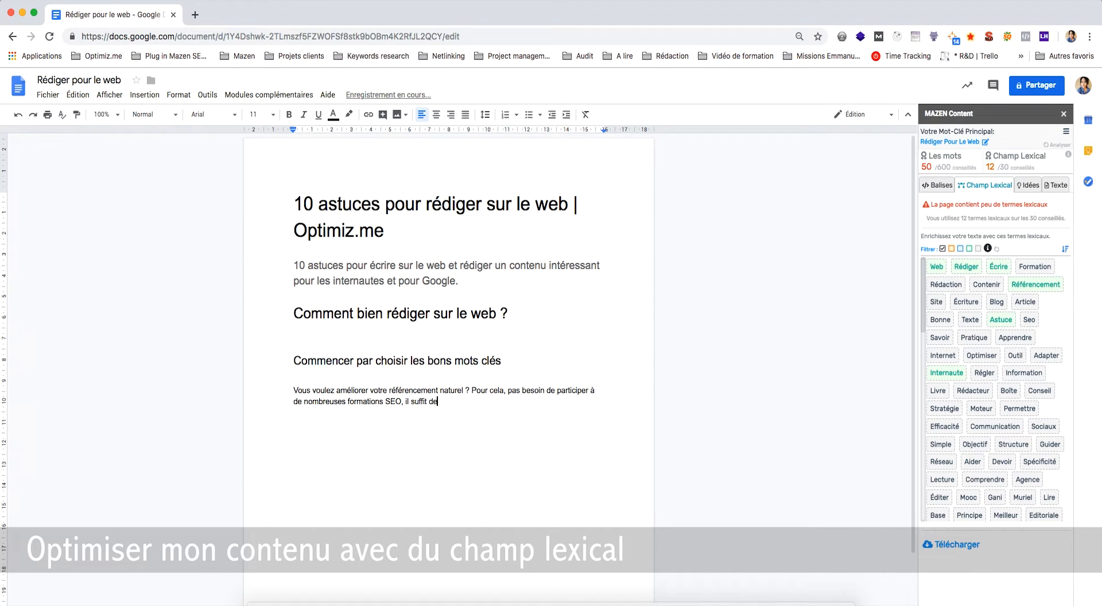
# - Complete the sentence with "connaitre les bonnes méthodes d'écriture et d'apprendre à les appliquer." and start a new line
pyautogui.write(' connaitre les bonnes méthodes d')
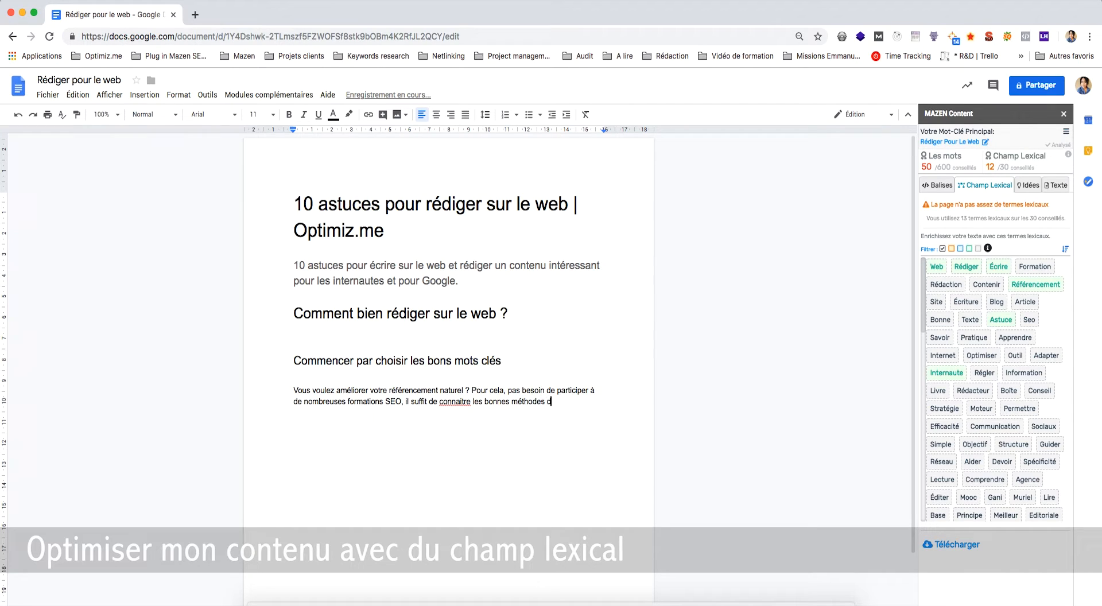
pyautogui.write("'écriture et d'ap")
pyautogui.write('prendre à le')
pyautogui.write('s a')
pyautogui.write('ppliq')
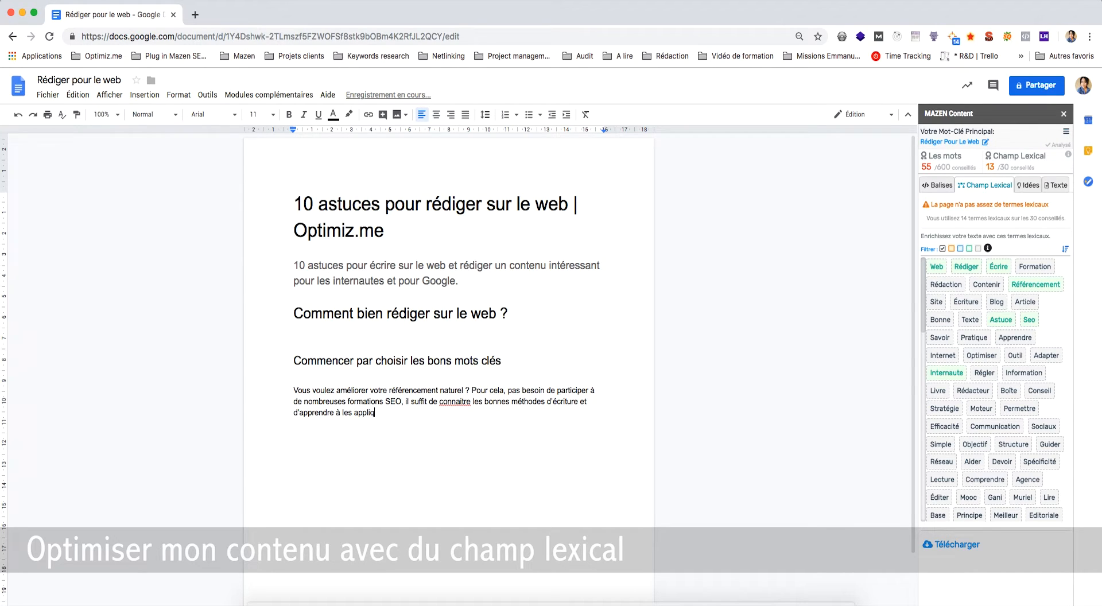
pyautogui.write('uer.')
pyautogui.press('Return')
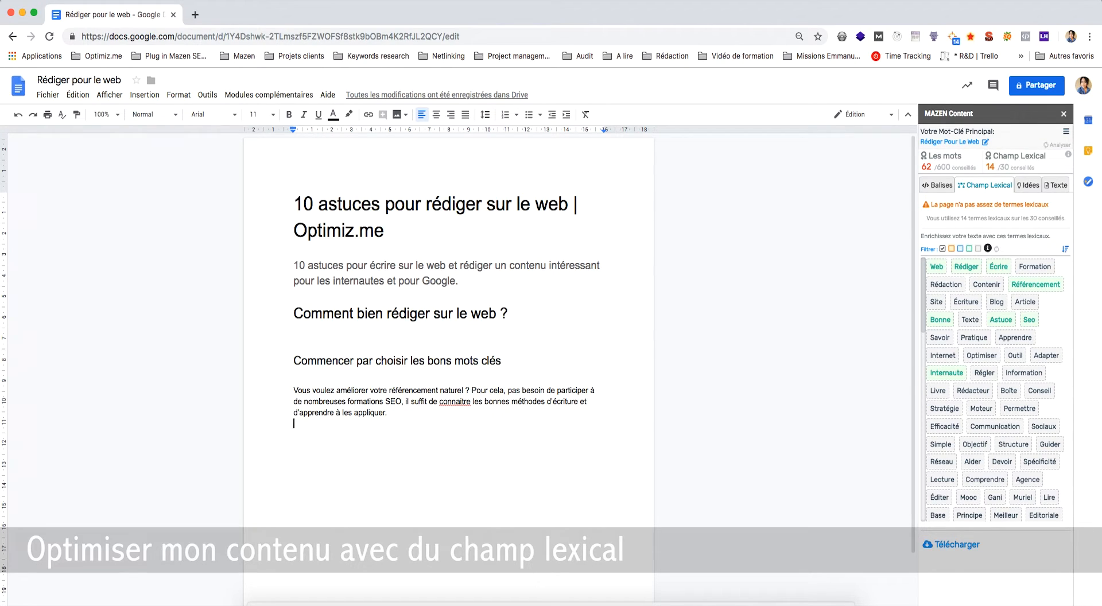
# - Write on the new line "Rédiger un contenu, et savoir l'optimiser est la base si vous voulez positionner votre contenu sur un mot clé."
pyautogui.write('Un')
pyautogui.press('BackSpace')
pyautogui.press('BackSpace')
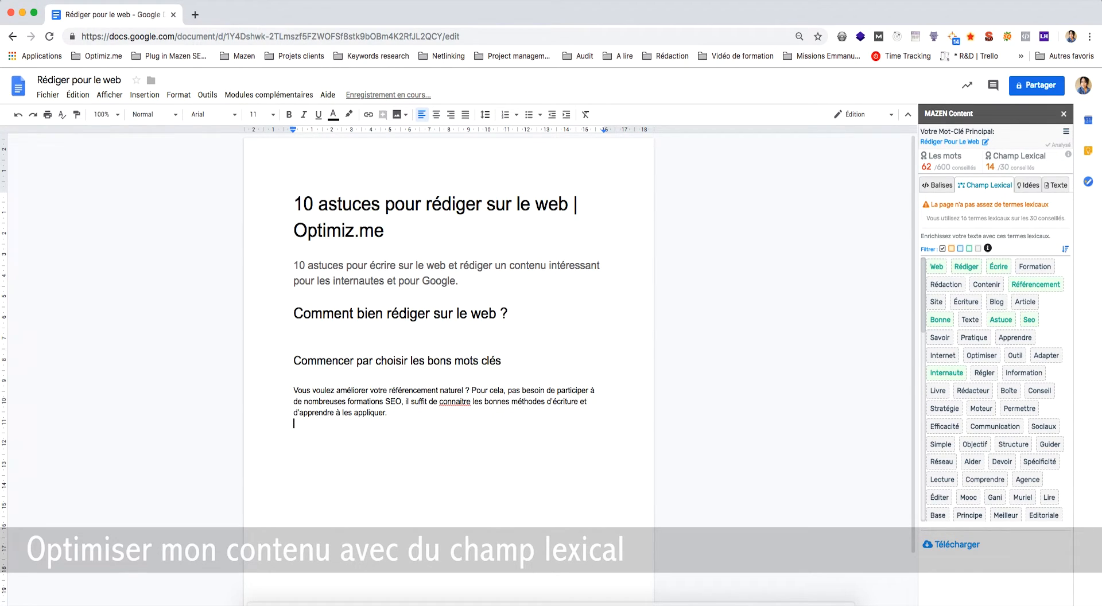
pyautogui.write("Rédiger un contenu, et savoir l'optimiser ")
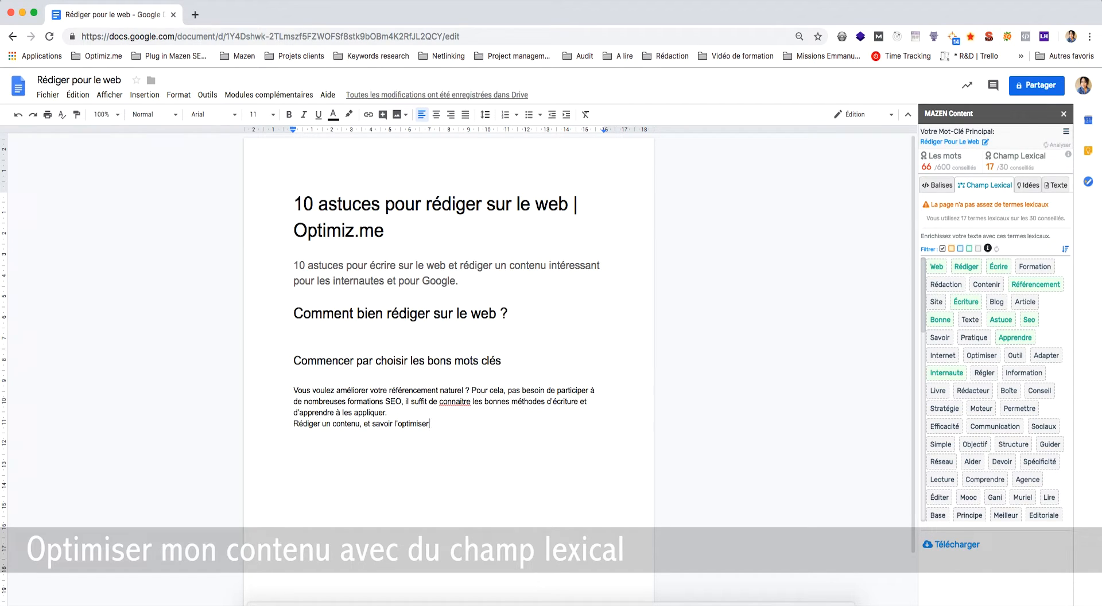
pyautogui.write('e')
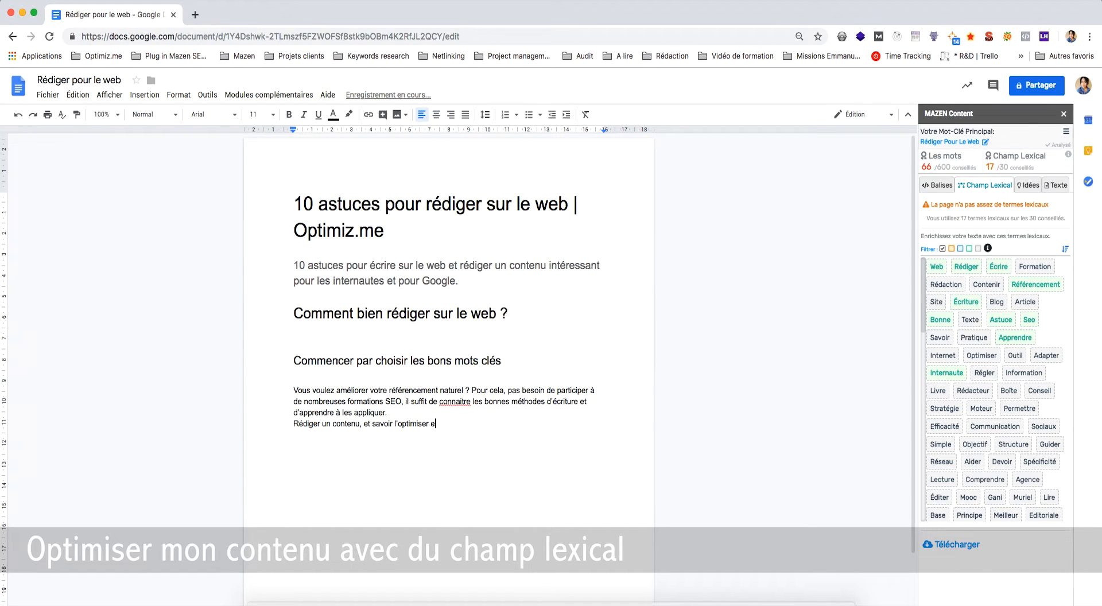
pyautogui.write('st la base si vous ')
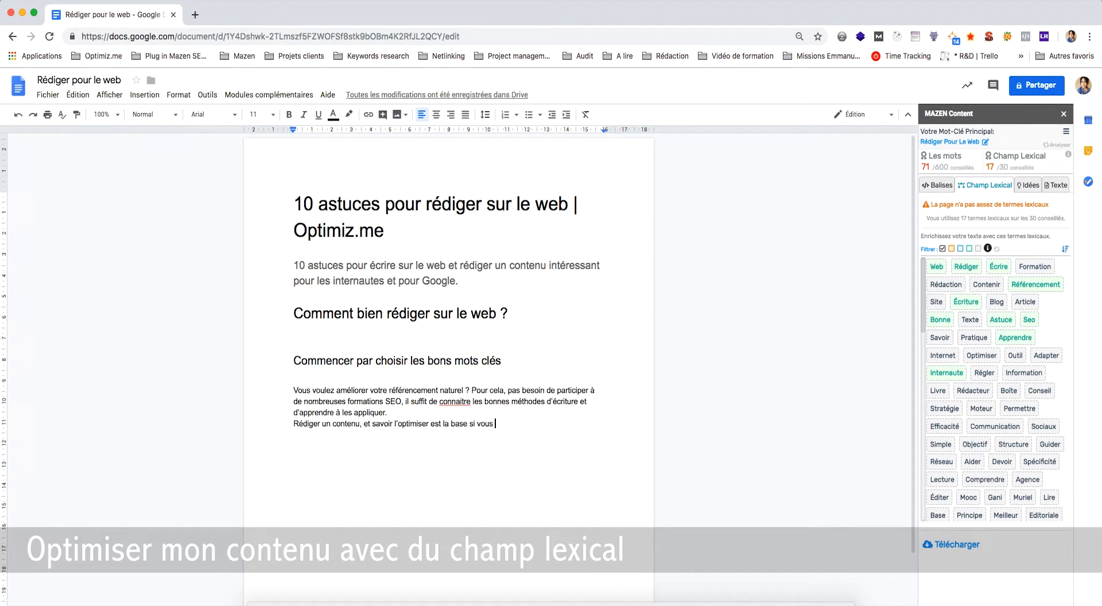
pyautogui.write('voulez position')
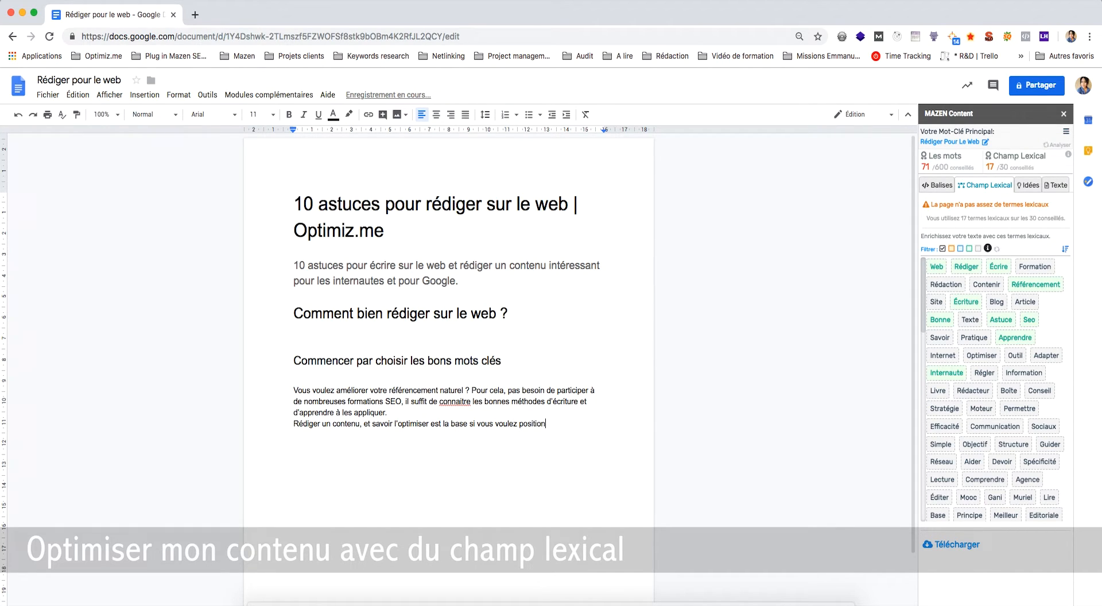
pyautogui.write('ner votre contenu sur un mot clé.')
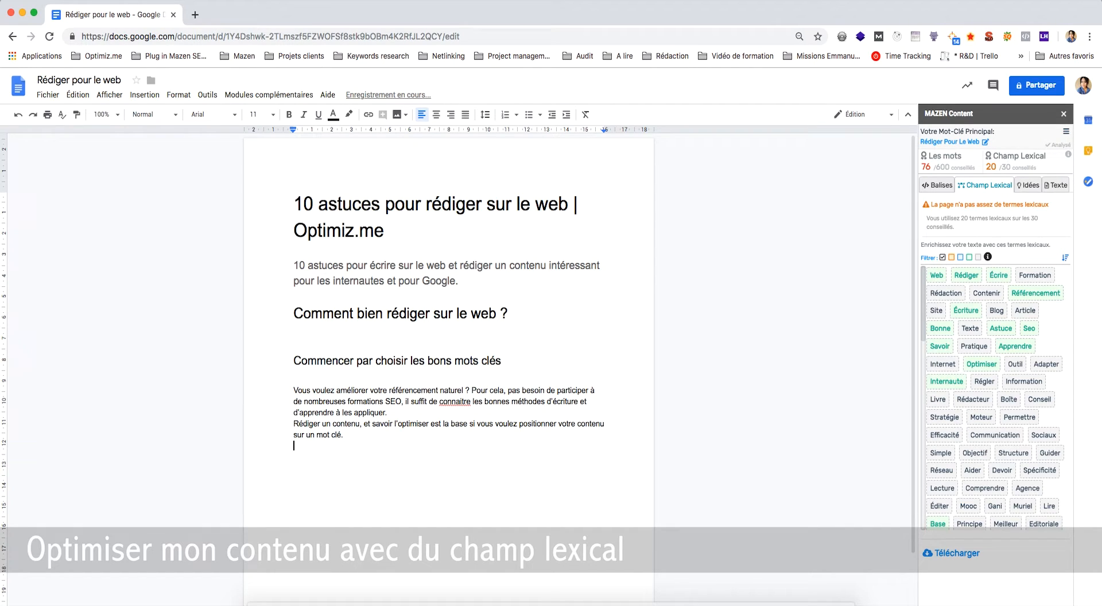
# - Write on a new line "Si vous avez un blog sur votre site, c'est un bon moyen de produire des contenus dans le cadre d'un stratégie SEO."
pyautogui.press('Return')
pyautogui.write("Si vous avez un blog sur votre site, c'est un")
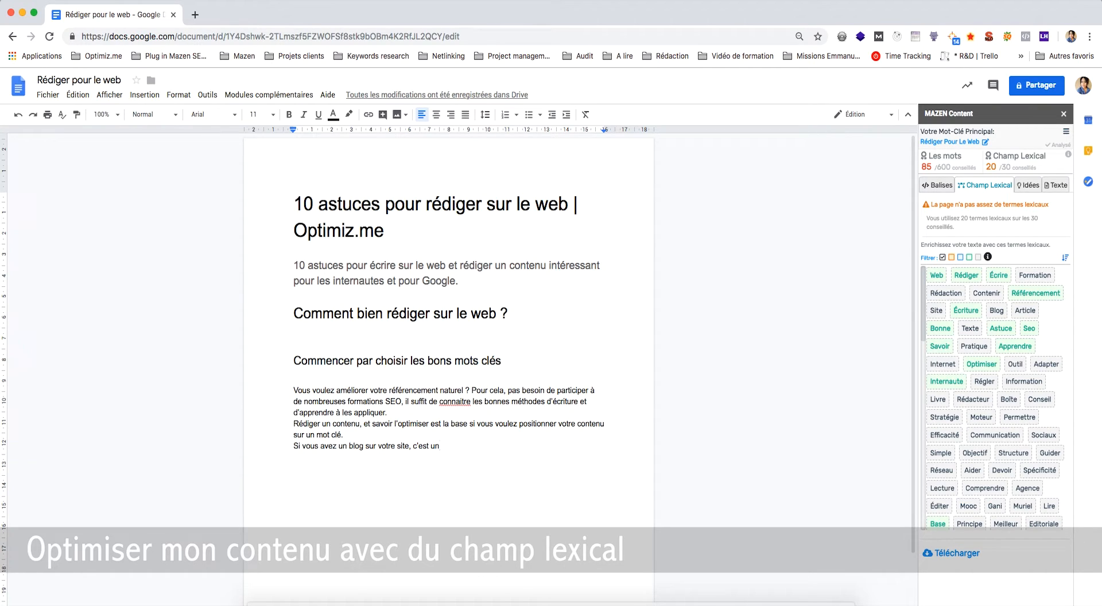
pyautogui.write('e')
pyautogui.press('BackSpace')
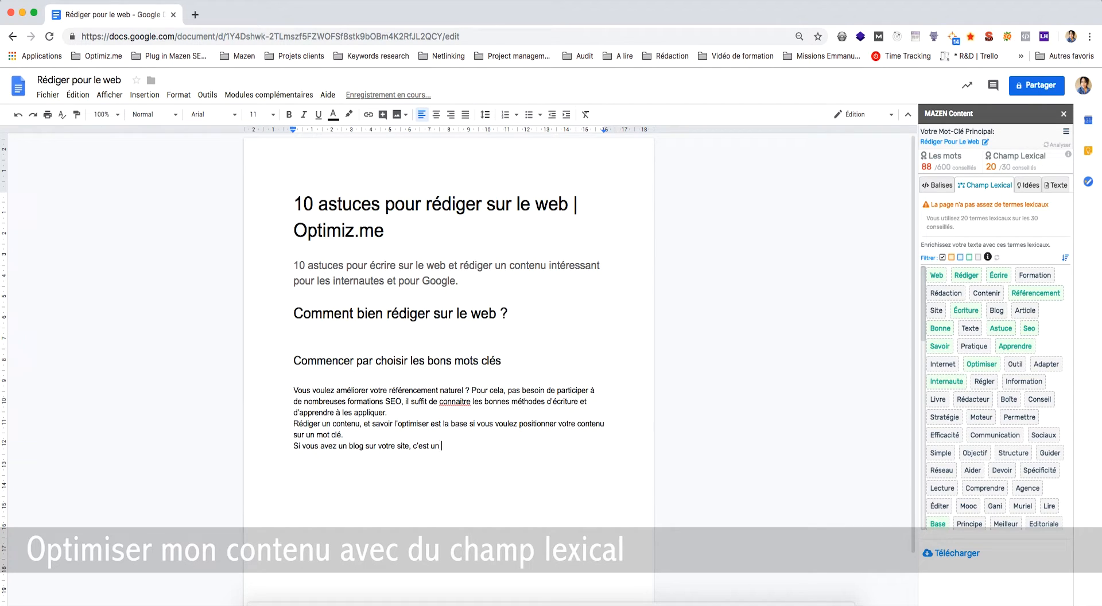
pyautogui.write('bon moyen de produire des contenus dans le ')
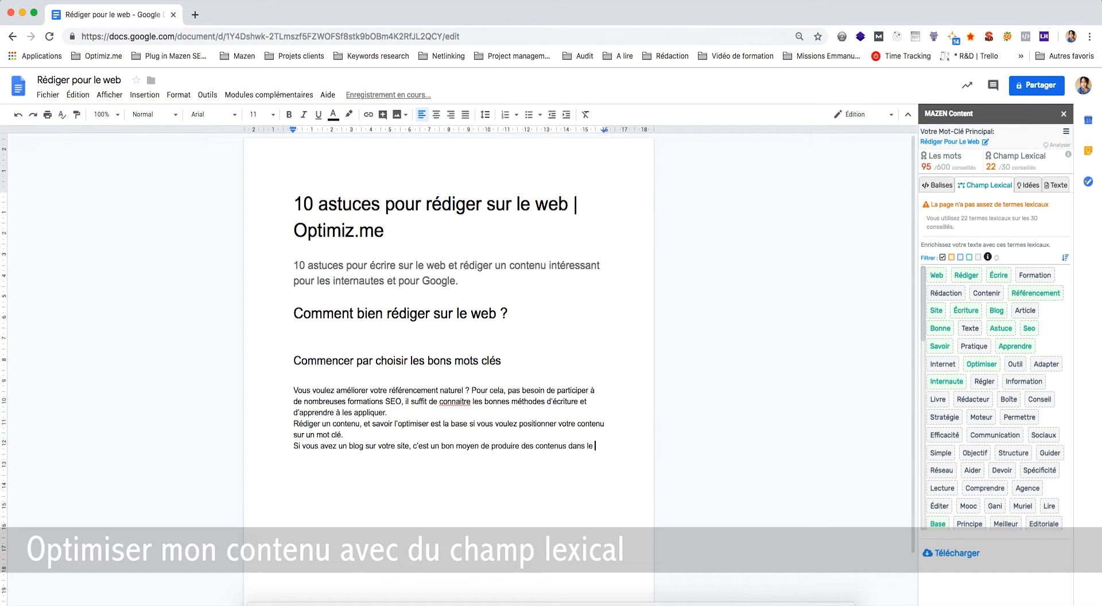
pyautogui.write("cadre d'un stratégie SEO.")
pyautogui.press('Return')
pyautogui.press('Return')
# - Look through the full list of suggested lexical-field terms to compare those used in the text with those still unused
pyautogui.scroll(-2, 422, 478)
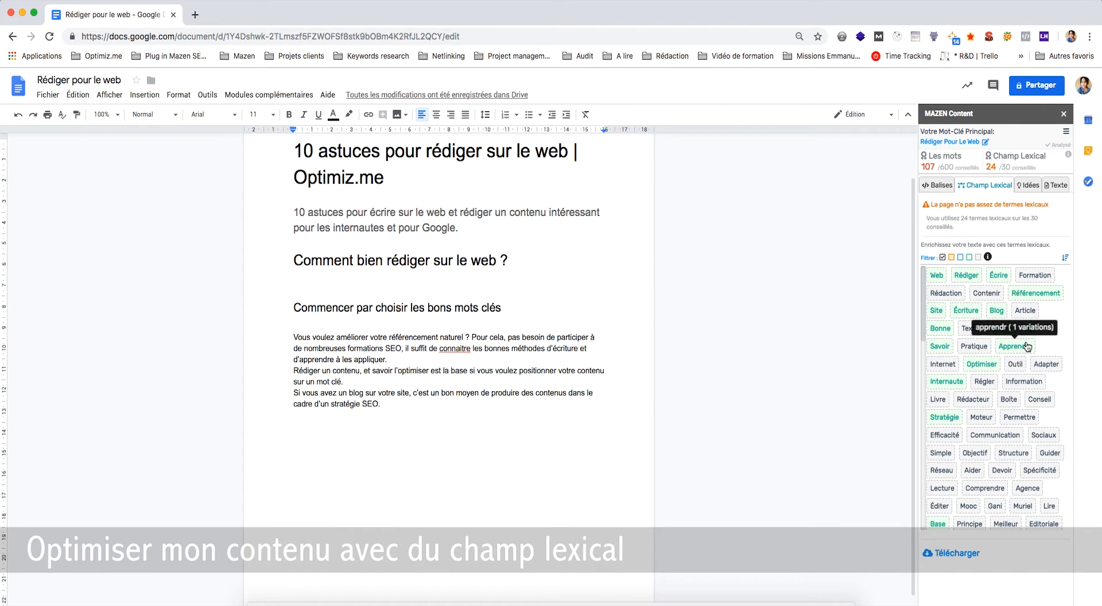
pyautogui.scroll(-3, 950, 428)
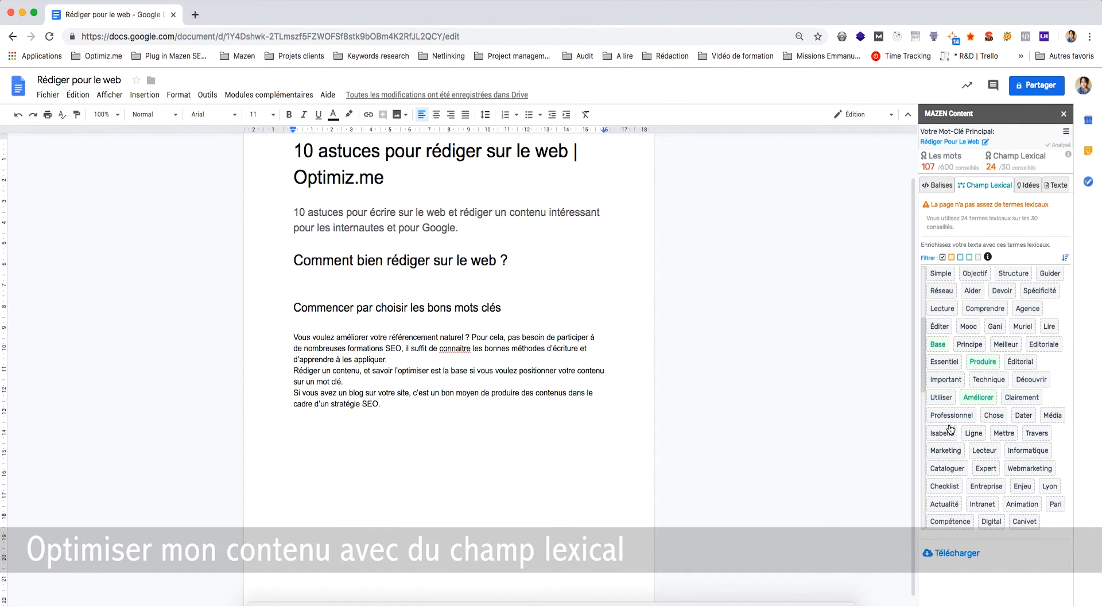
pyautogui.scroll(3, 994, 403)
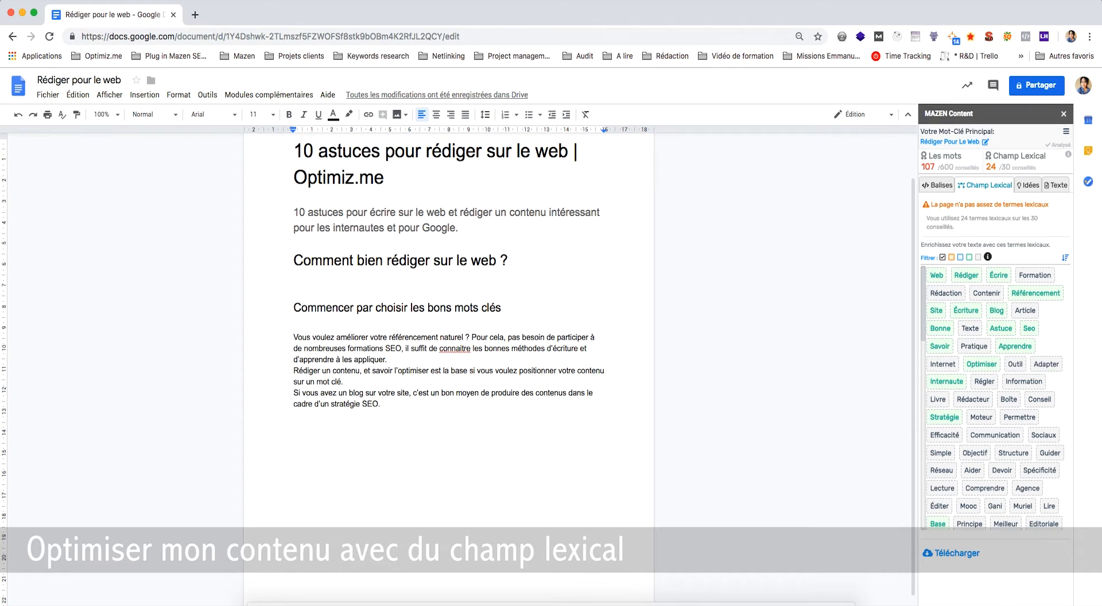
pyautogui.scroll(-5, 1028, 409)
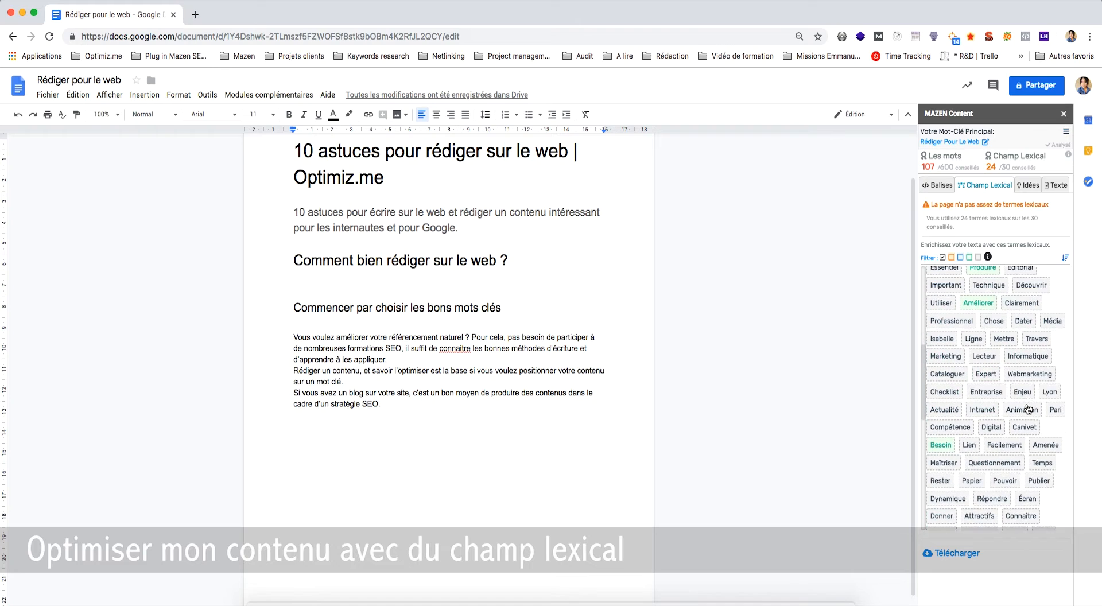
pyautogui.scroll(5, 1028, 409)
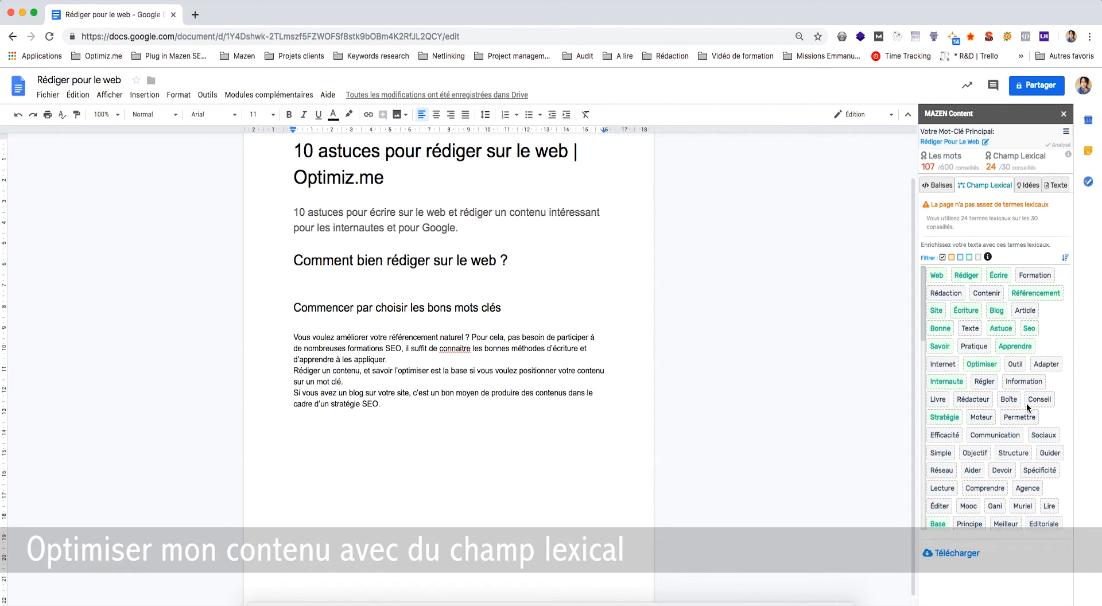
pyautogui.scroll(-5, 1026, 403)
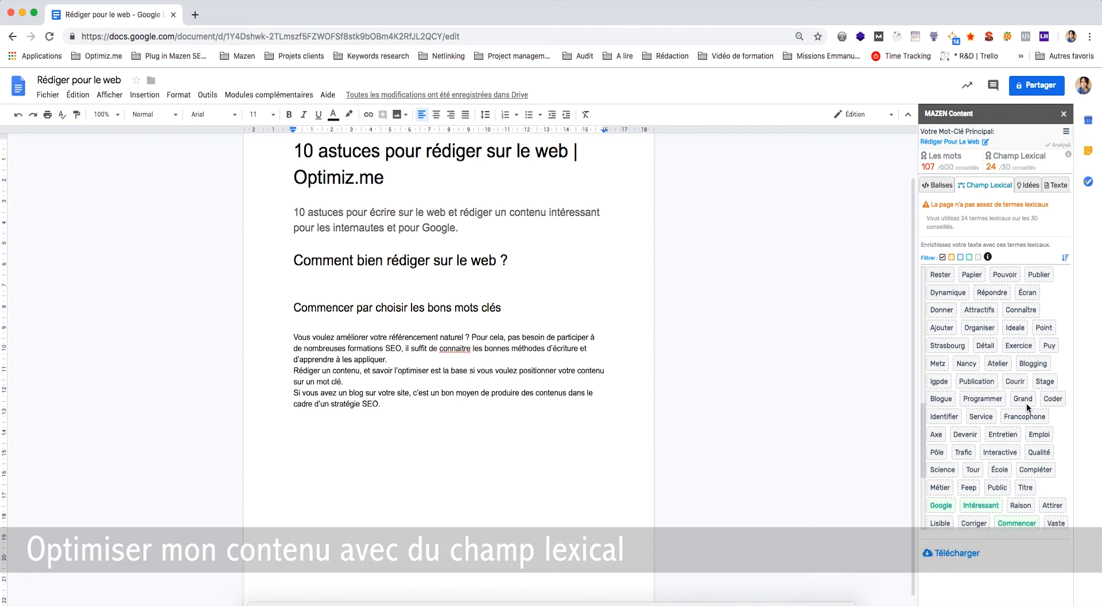
pyautogui.scroll(5, 1026, 403)
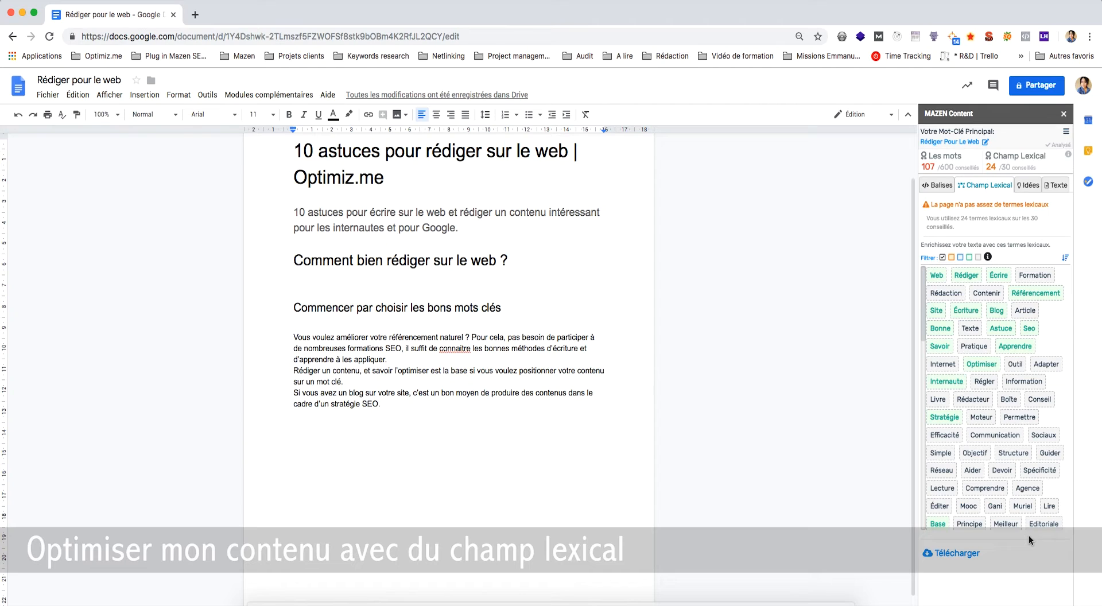
# - Search the topic ideas for "rédaction web" instead of the main keyword
pyautogui.click(1025, 186)
pyautogui.tripleClick(994, 220)
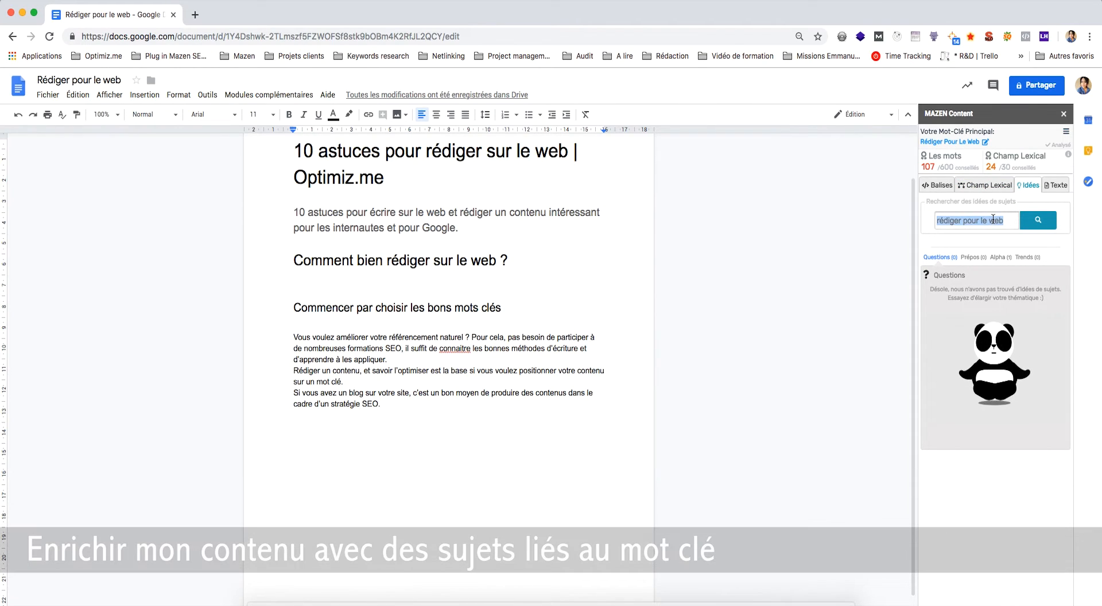
pyautogui.write('rédi')
pyautogui.press('BackSpace')
pyautogui.write('action we')
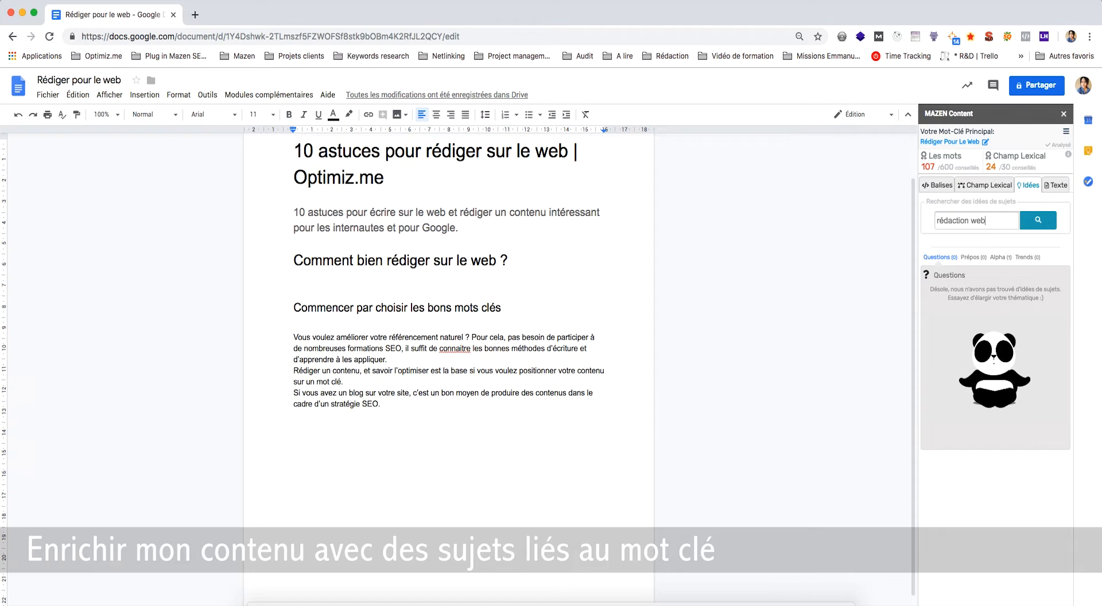
pyautogui.write('b')
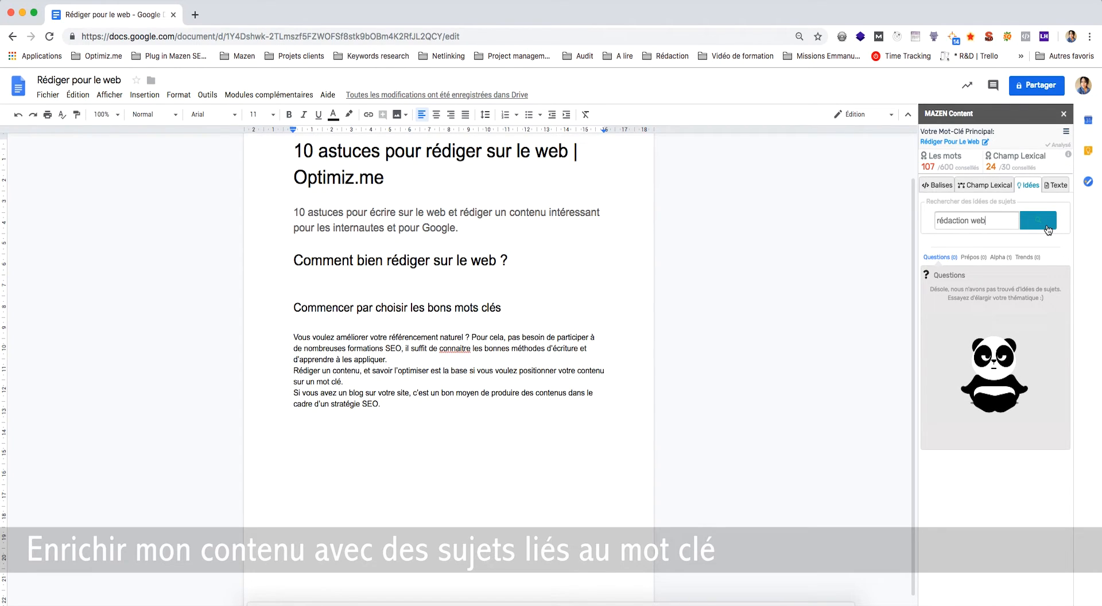
pyautogui.click(1048, 229)
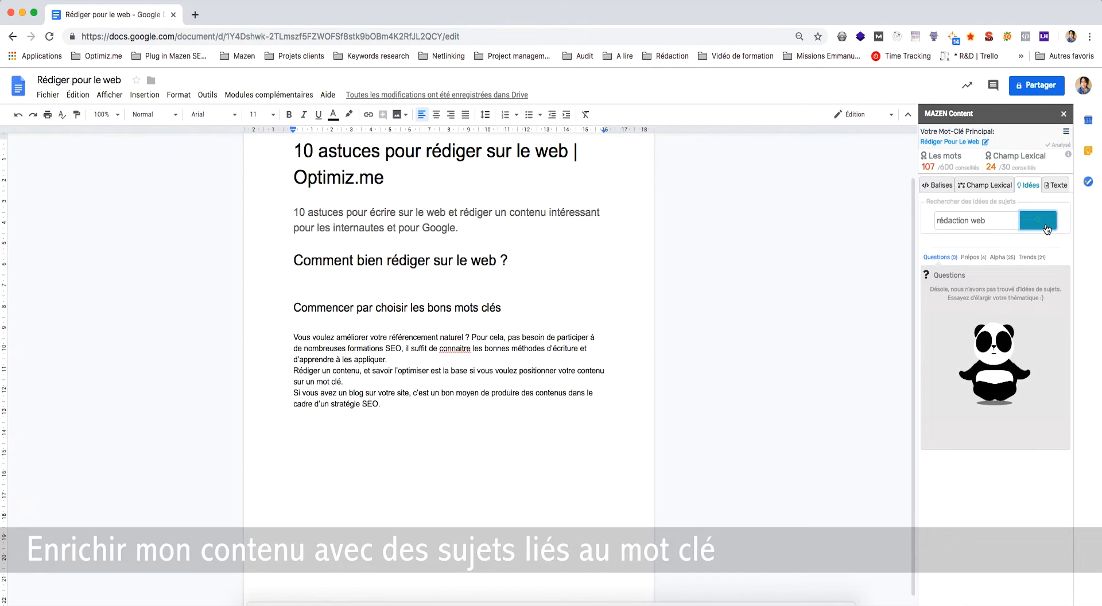
# - Look through the "rédaction web" topic ideas by question, preposition, alphabetical order and trend
pyautogui.click(983, 258)
pyautogui.click(947, 257)
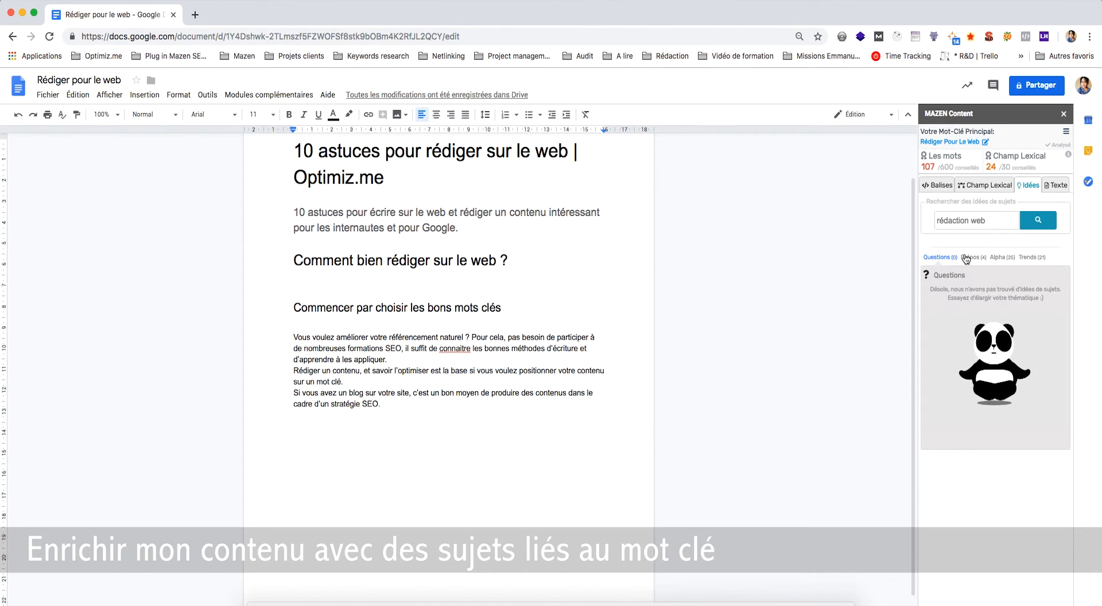
pyautogui.click(968, 257)
pyautogui.click(1001, 257)
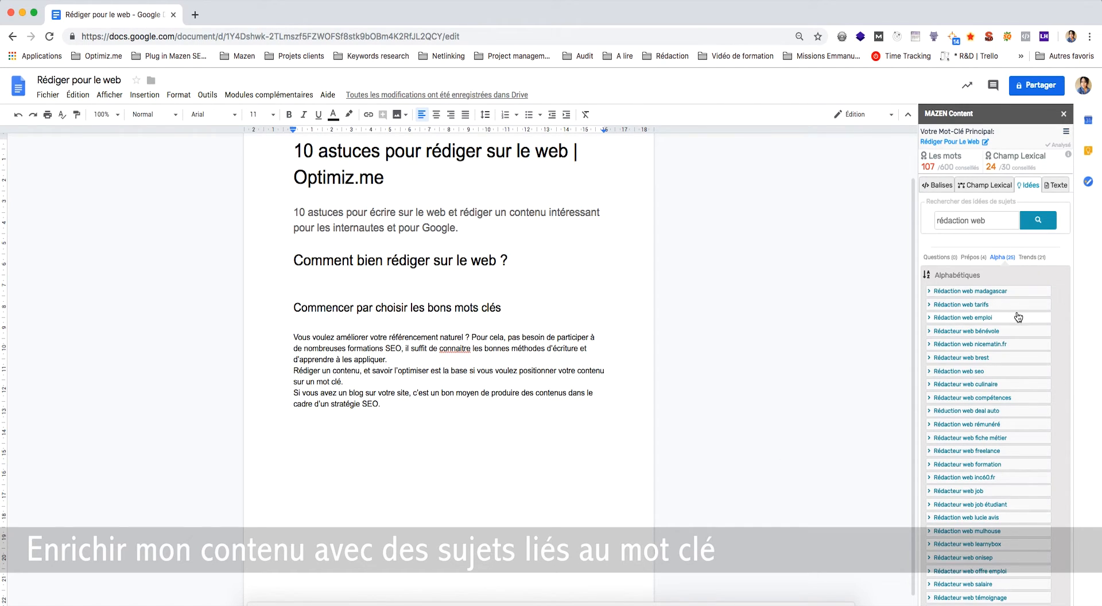
pyautogui.click(1031, 257)
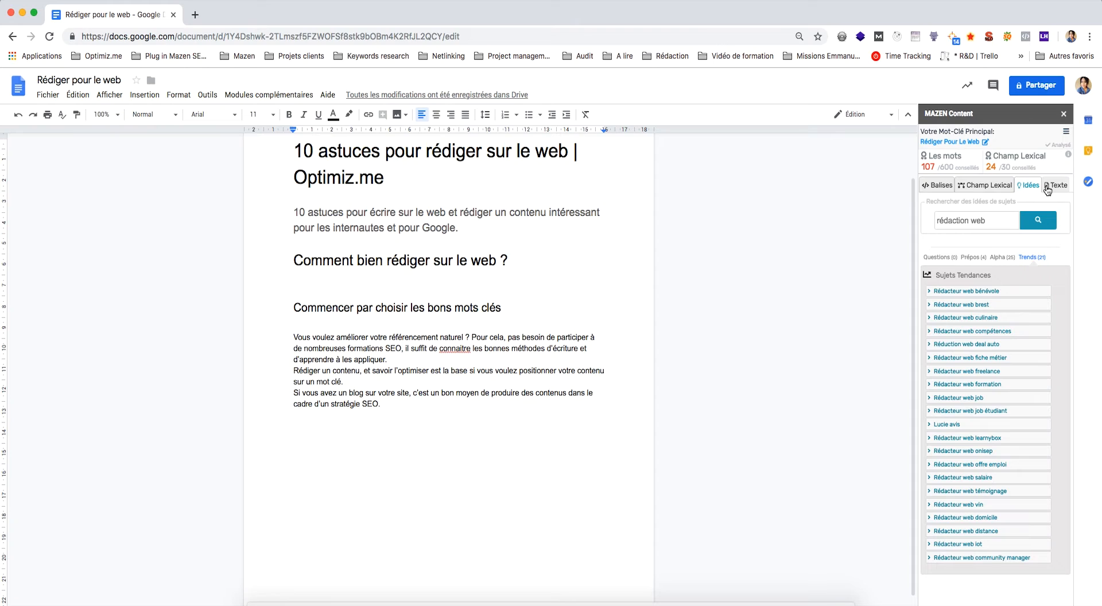
# - Examine the text analysis for long sentences, length against competitors and word density, and compare it with the lexical-field suggestions
pyautogui.click(1046, 186)
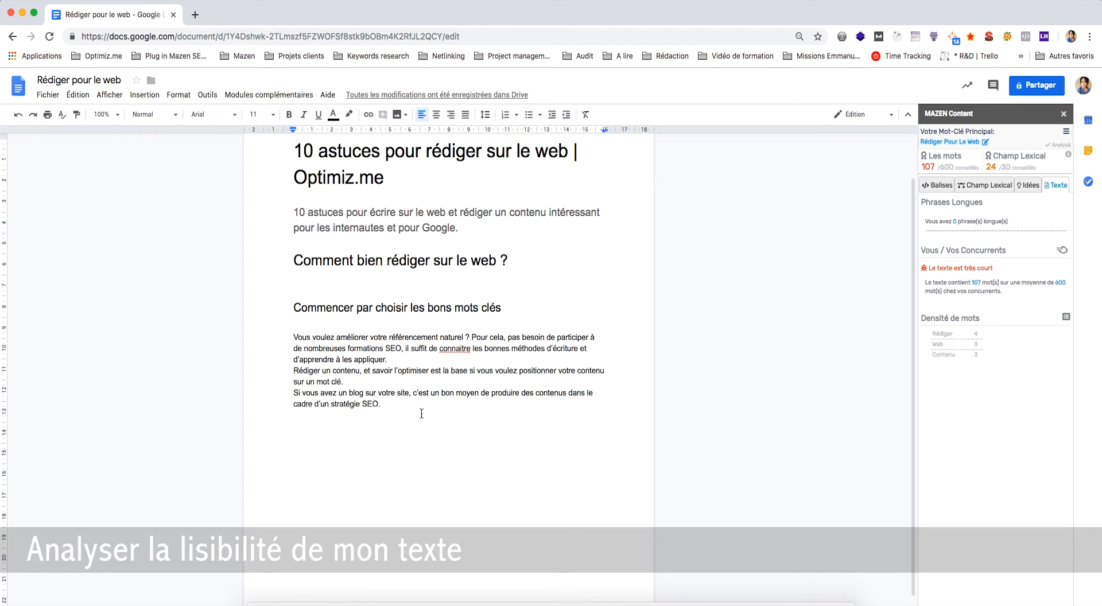
pyautogui.click(400, 405)
pyautogui.click(982, 185)
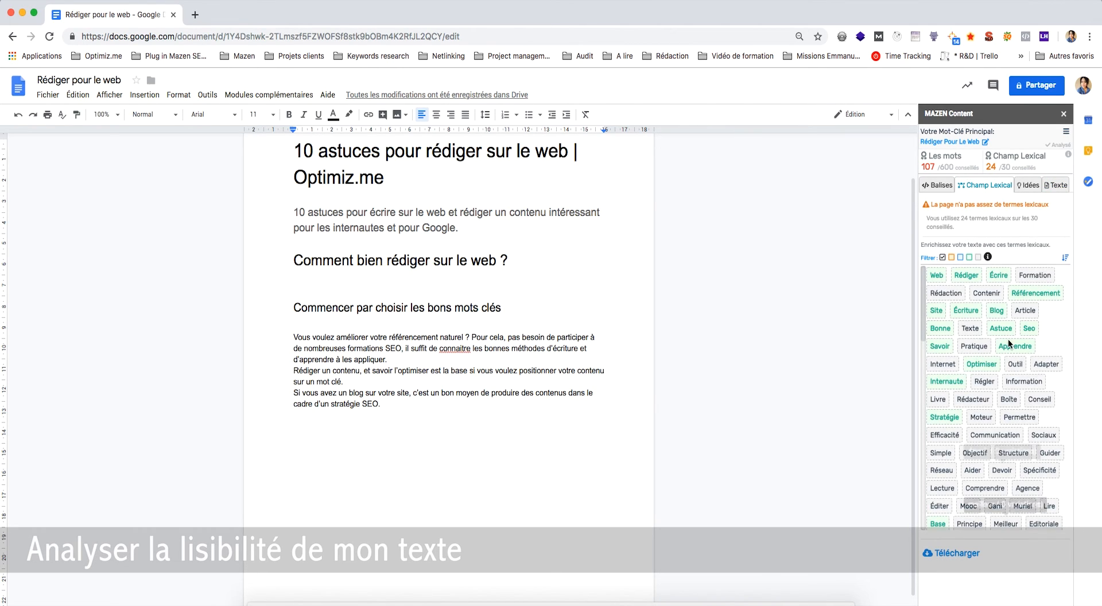
pyautogui.click(1053, 189)
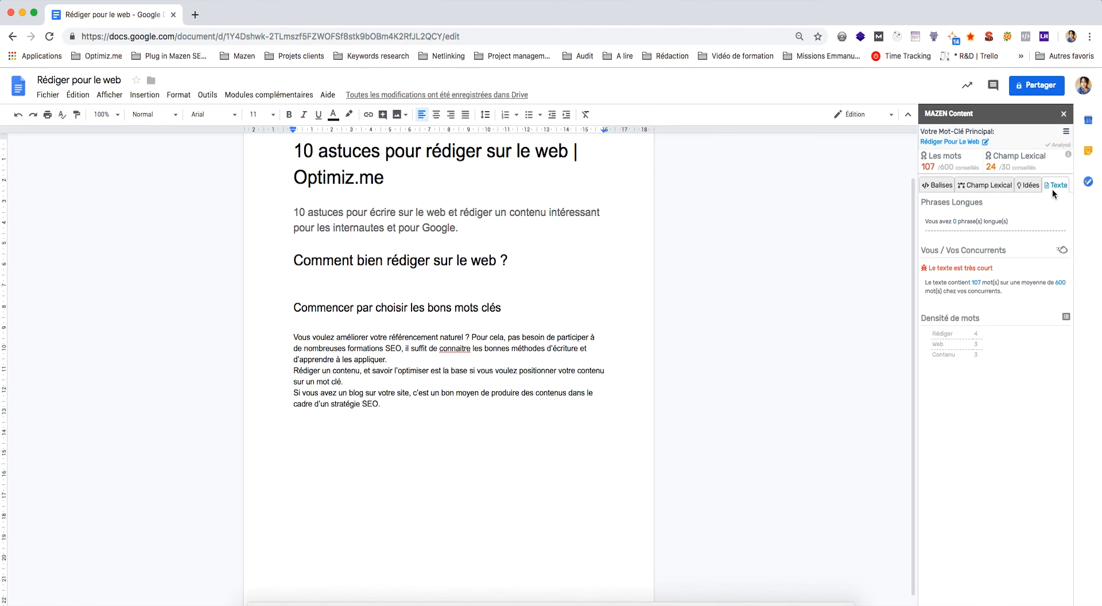
# - Review the article's tag checks, lexical field, topic ideas and text analysis in turn
pyautogui.click(937, 186)
pyautogui.click(984, 185)
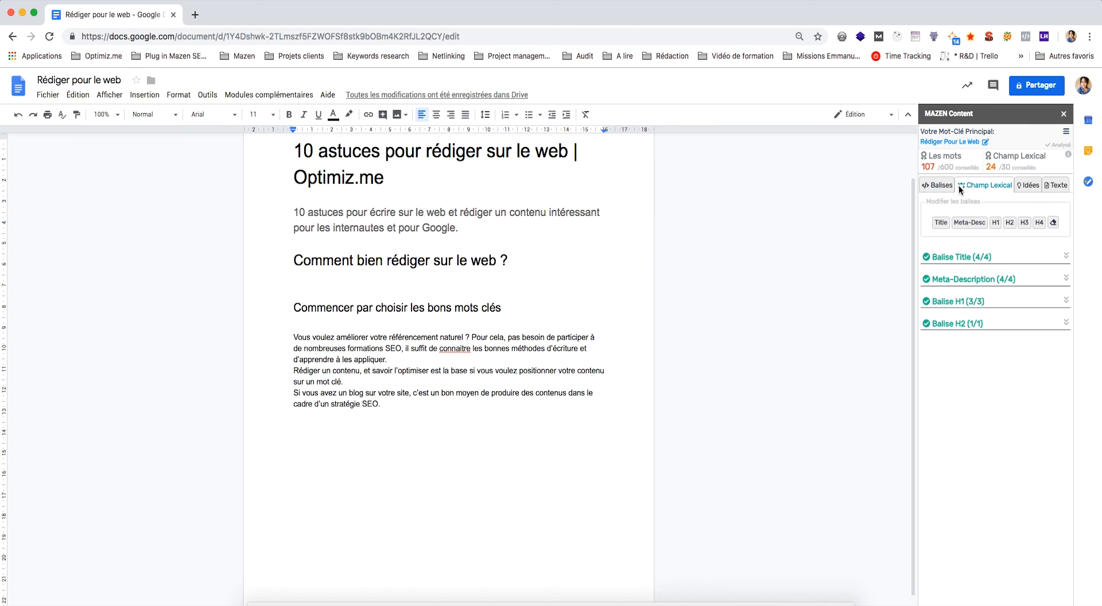
pyautogui.click(1028, 185)
pyautogui.click(1054, 186)
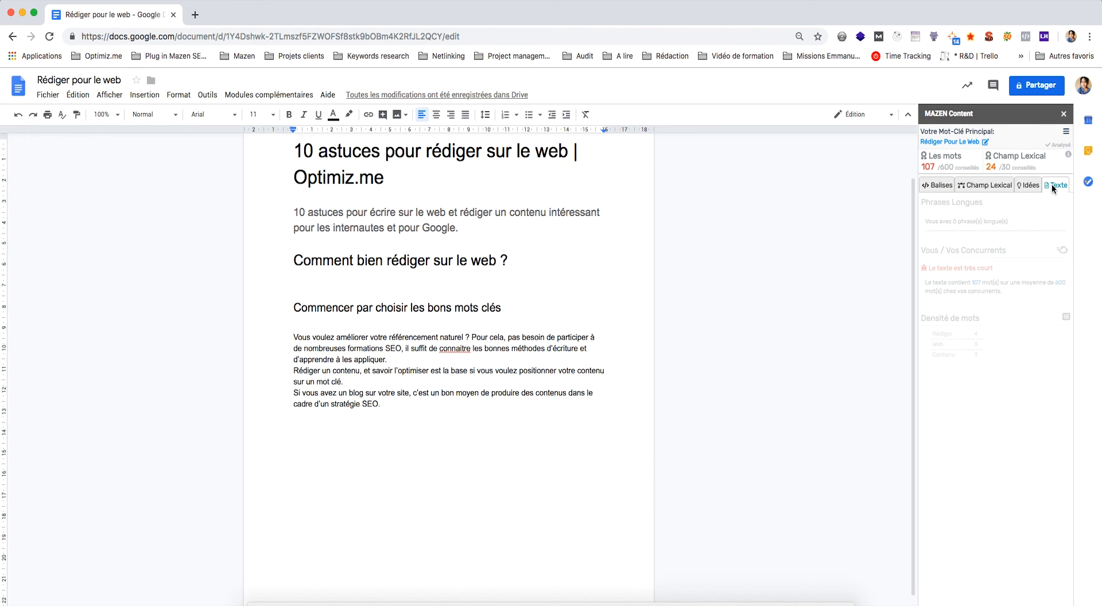
# - Revisit the tag checks and look through the lexical-field terms that could still enrich the article
pyautogui.click(938, 185)
pyautogui.click(967, 187)
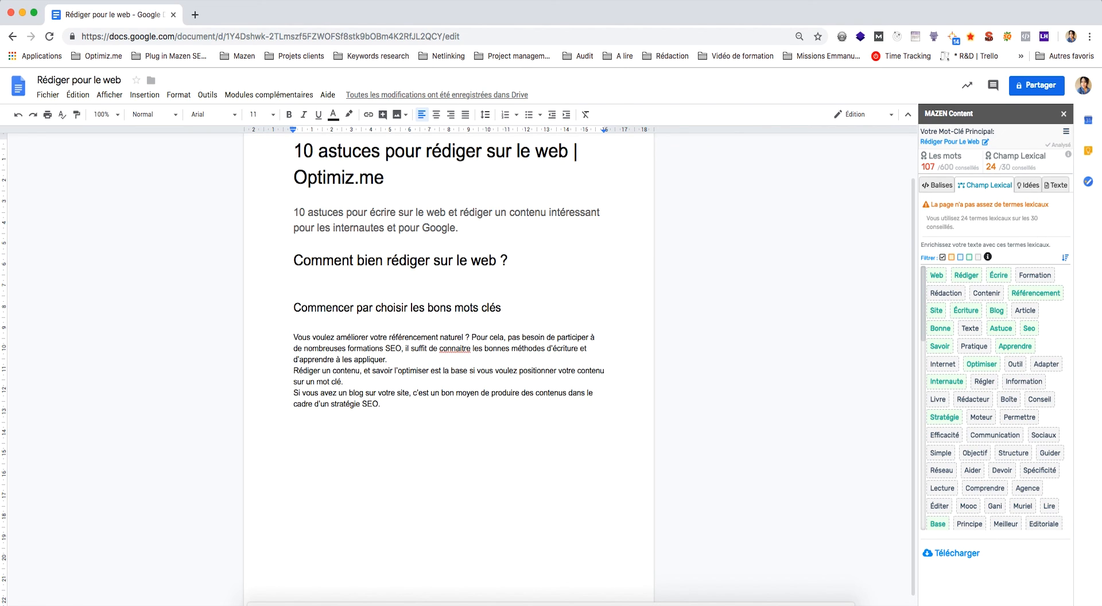
pyautogui.scroll(-3, 1054, 440)
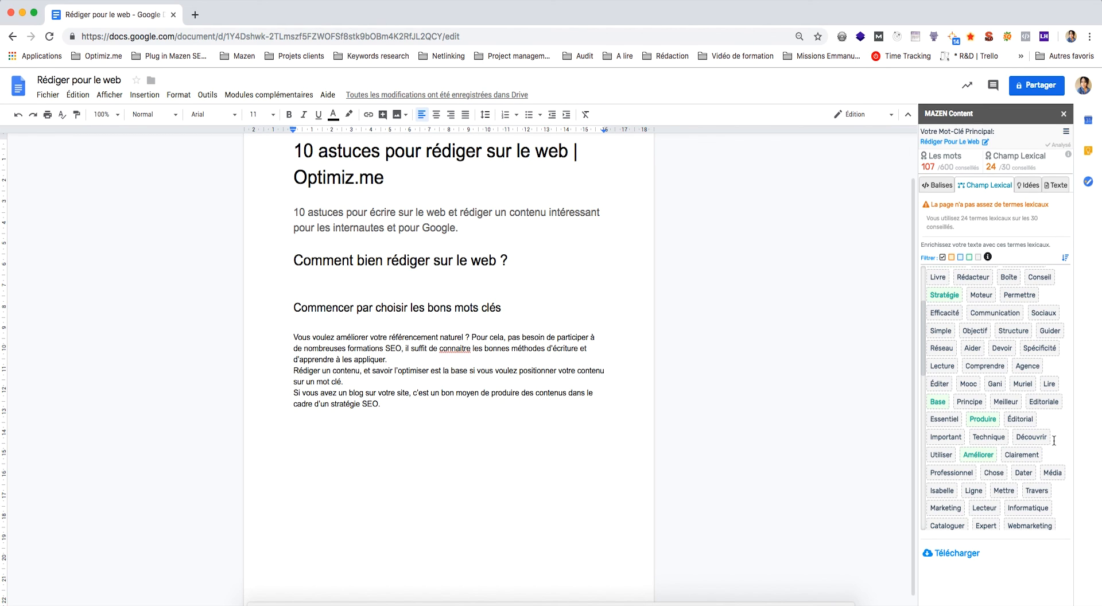
pyautogui.scroll(3, 1054, 440)
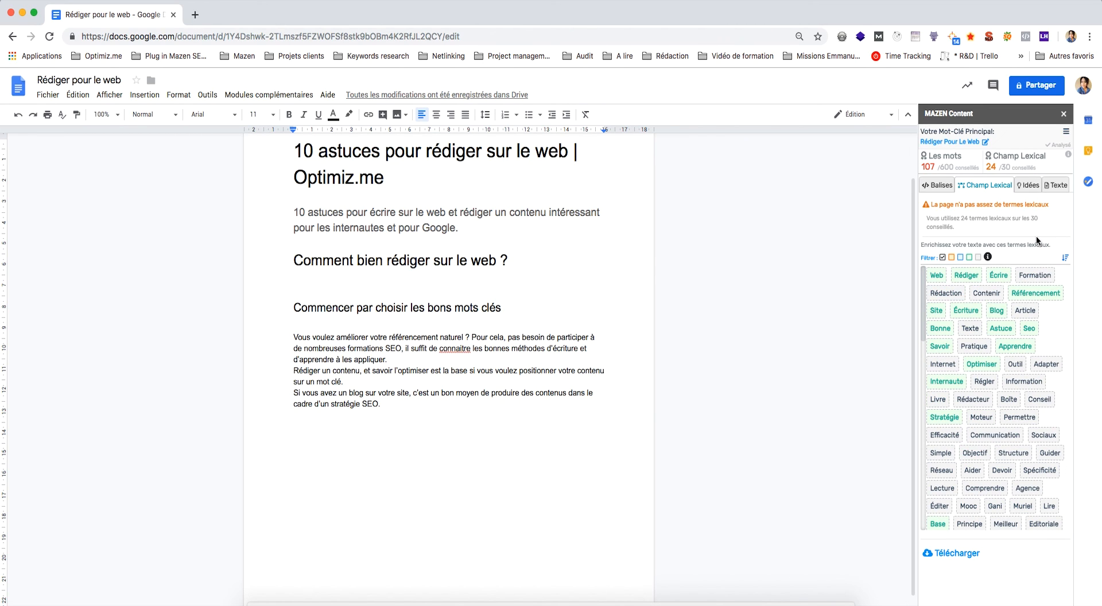